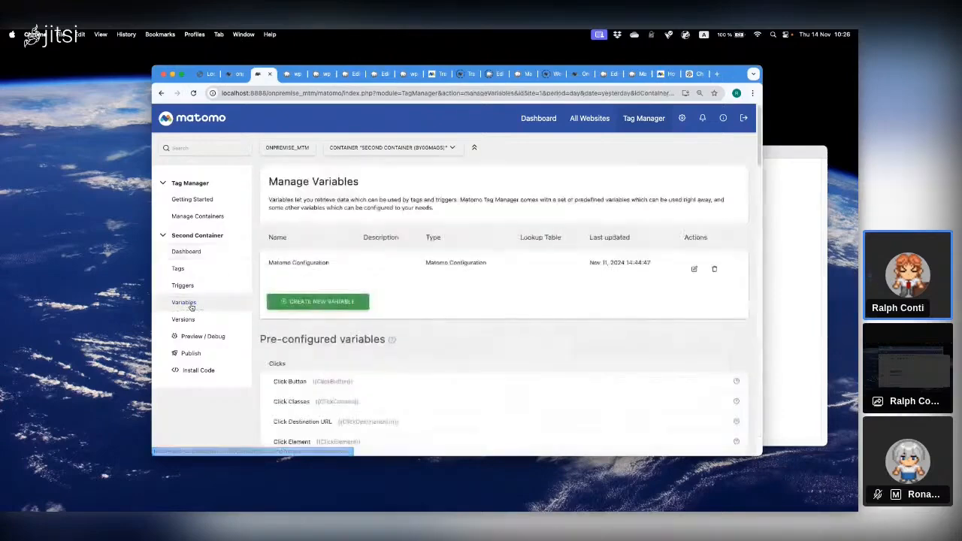
Step: Review the container's trigger list, the Track an event button on the site, and the button's id in the WordPress page code
left_click(184, 286)
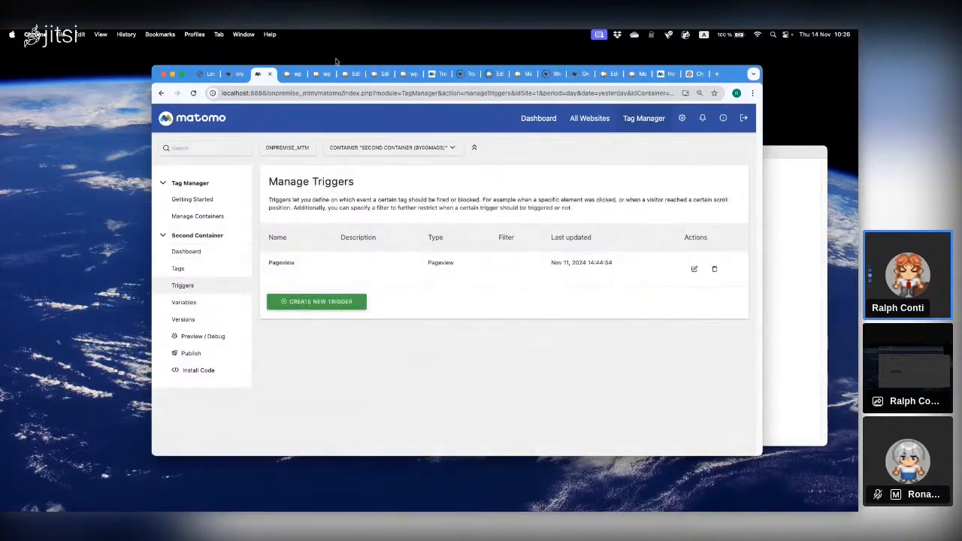
left_click(408, 74)
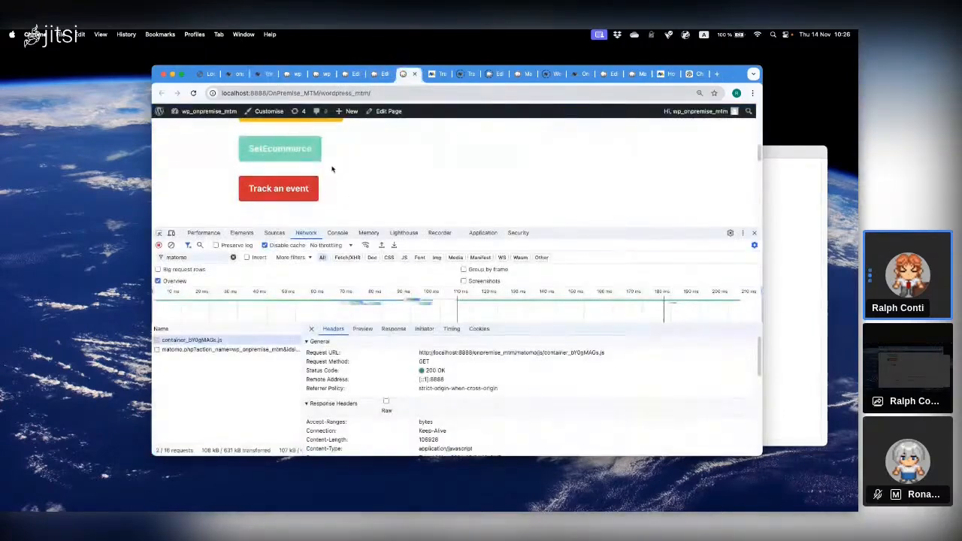
left_click(380, 73)
left_click(345, 73)
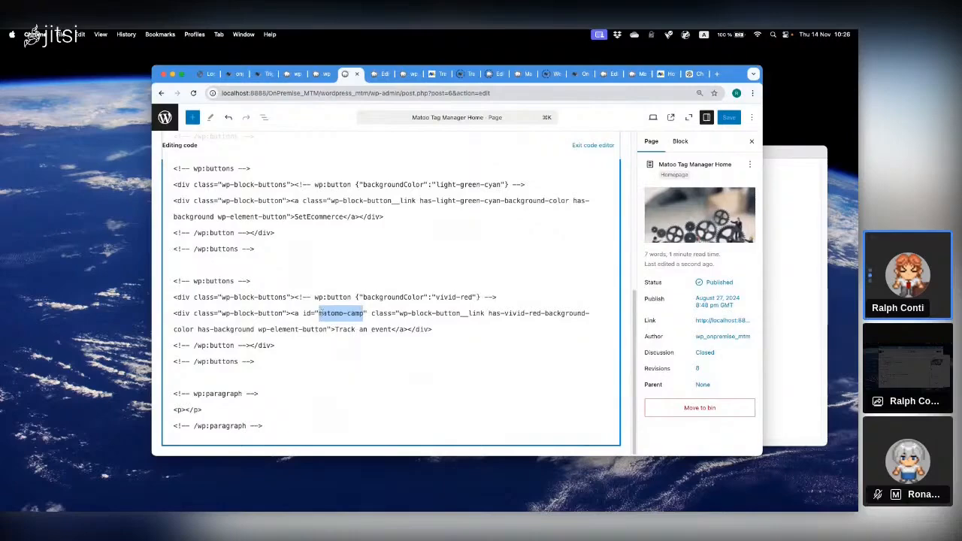
left_click(379, 73)
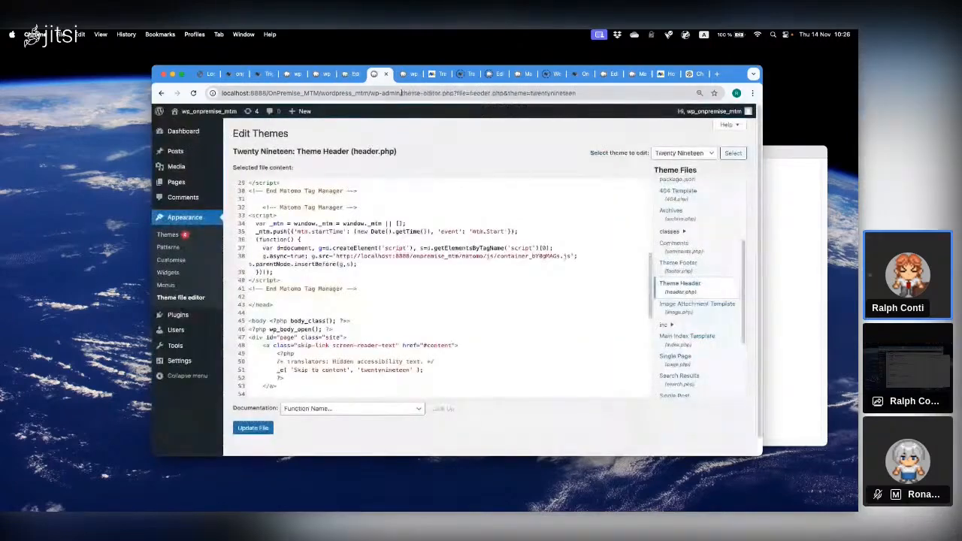
left_click(404, 75)
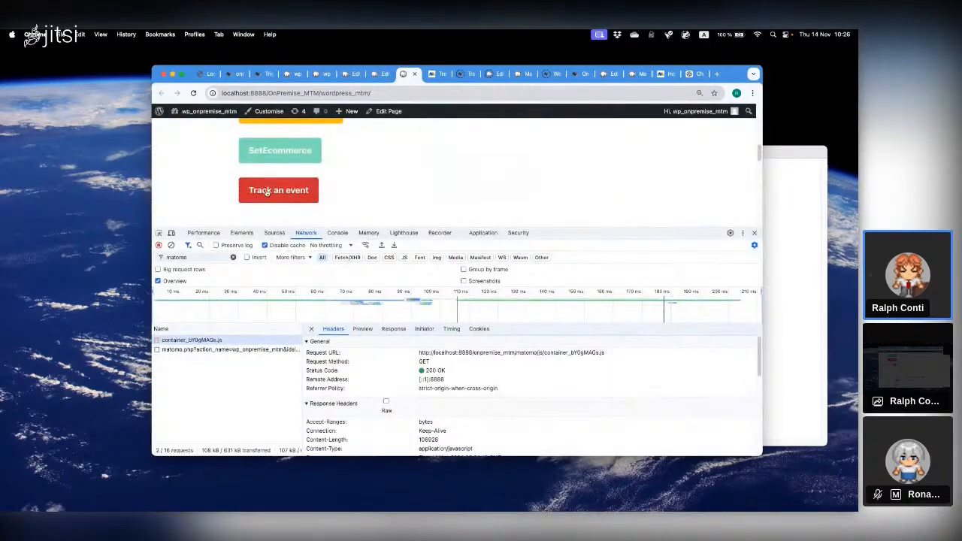
left_click(352, 74)
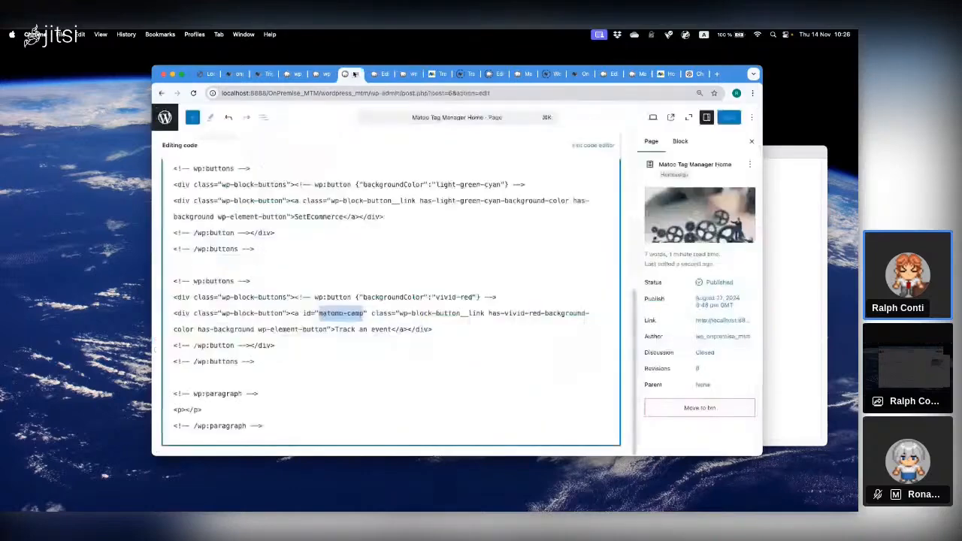
Step: Start a new All Elements Click trigger in the Matomo container and name it matomo-camp-01
left_click(258, 74)
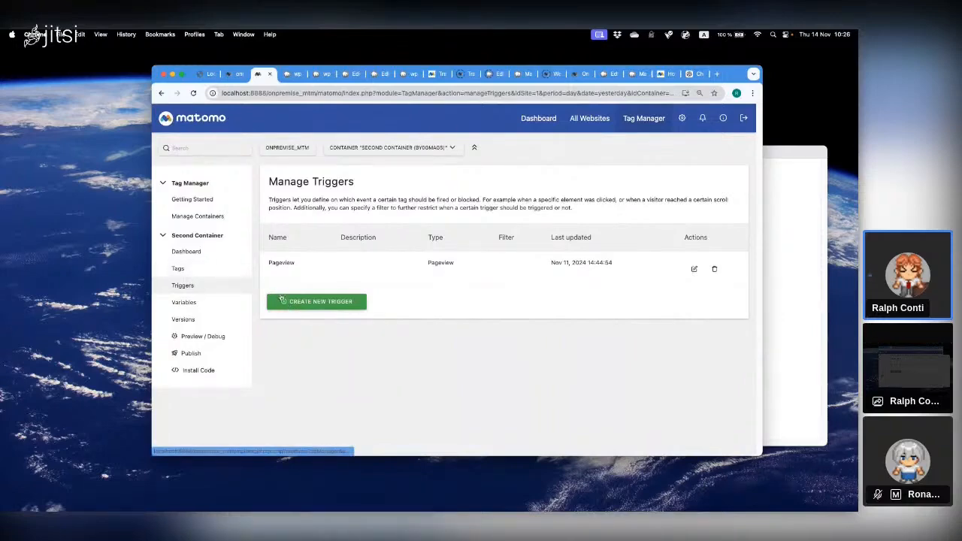
left_click(288, 304)
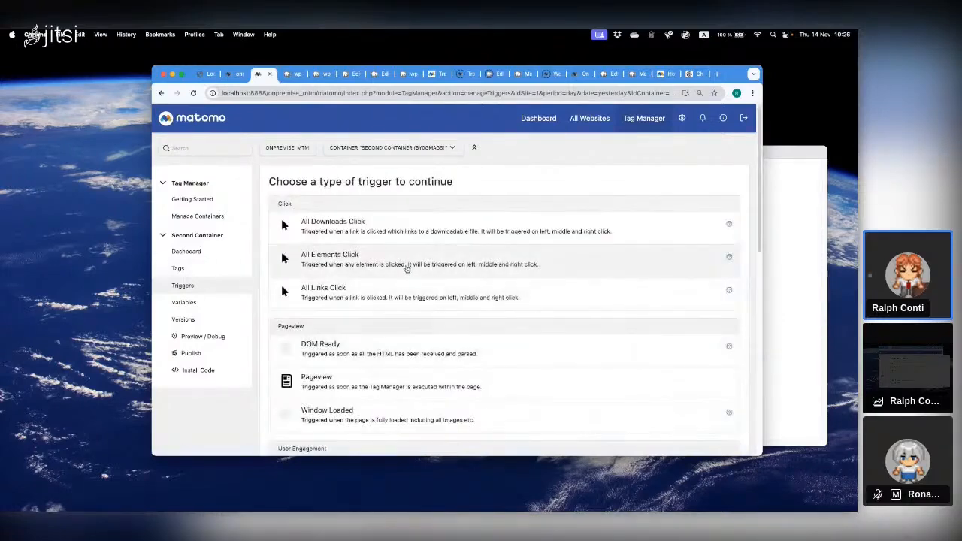
left_click(336, 264)
triple_click(327, 224)
type("matomo-camp")
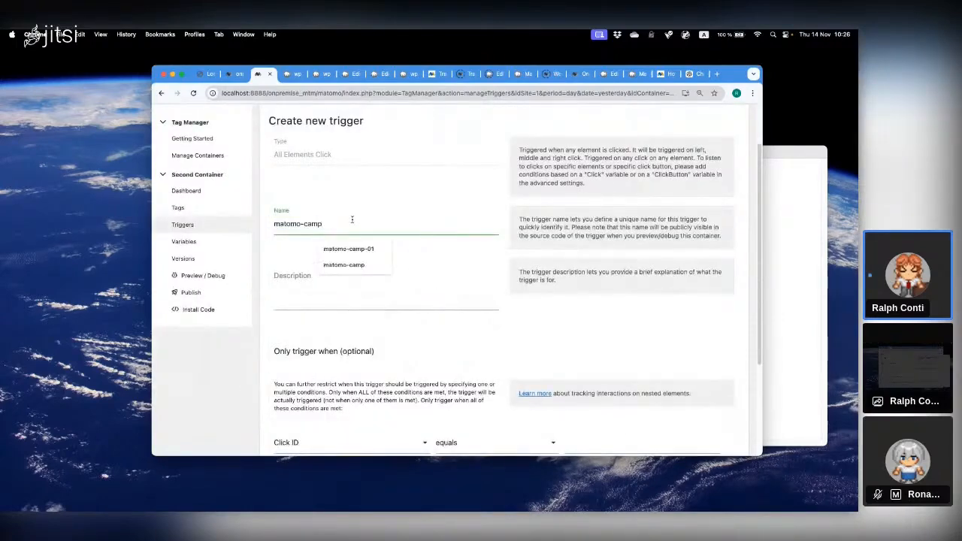
left_click(369, 248)
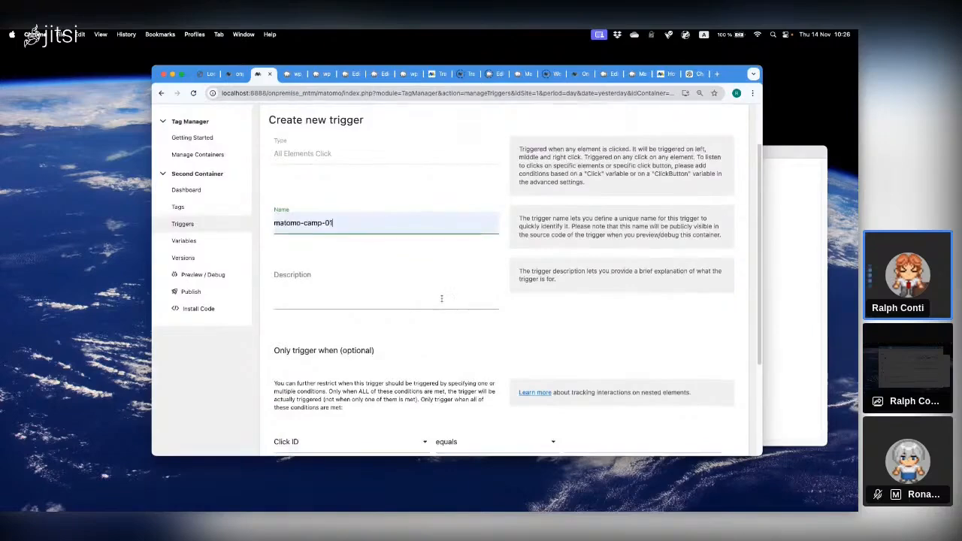
Step: Restrict the trigger to Click ID equals matomo-camp, checking the id against the page code, and create the trigger
scroll(451, 300, "down", 3)
left_click(583, 336)
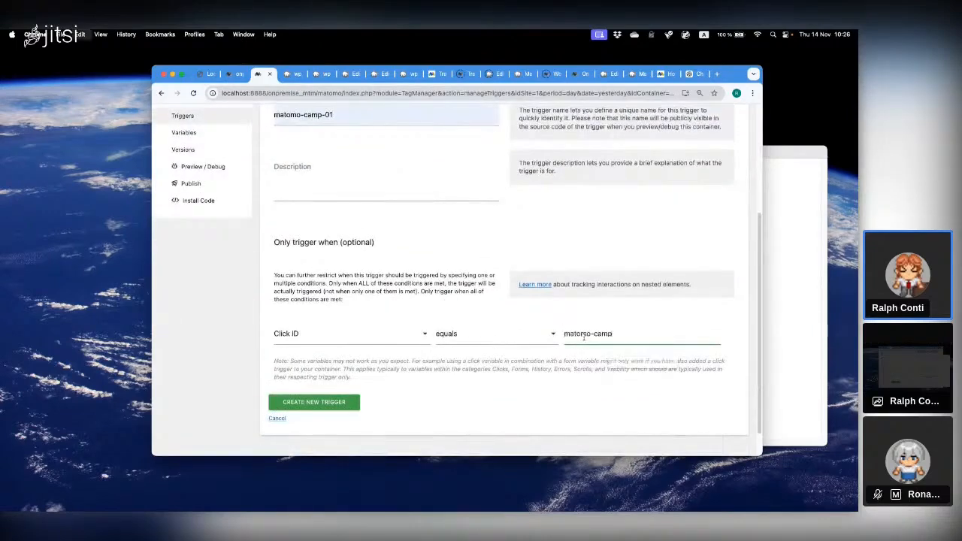
type("matomo-camp")
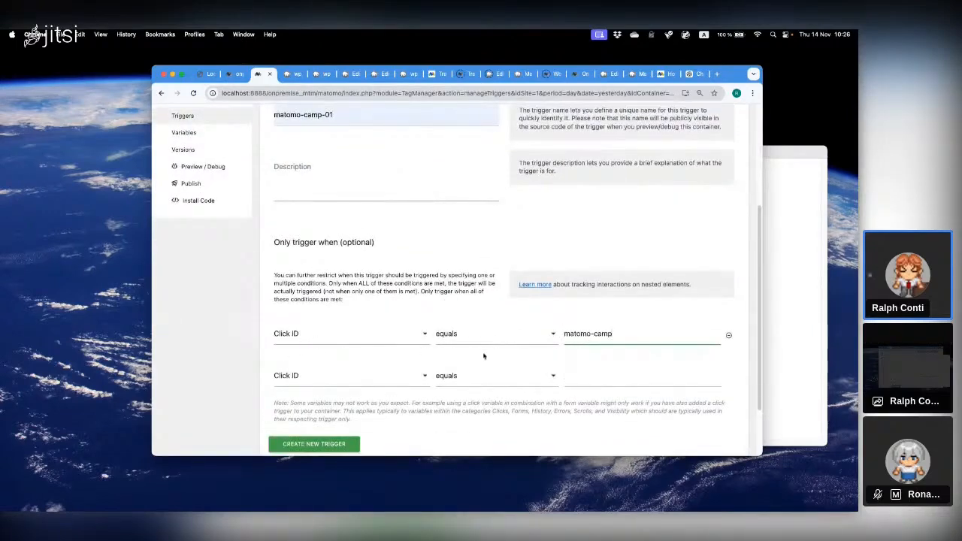
left_click(382, 75)
left_click(408, 75)
left_click(347, 74)
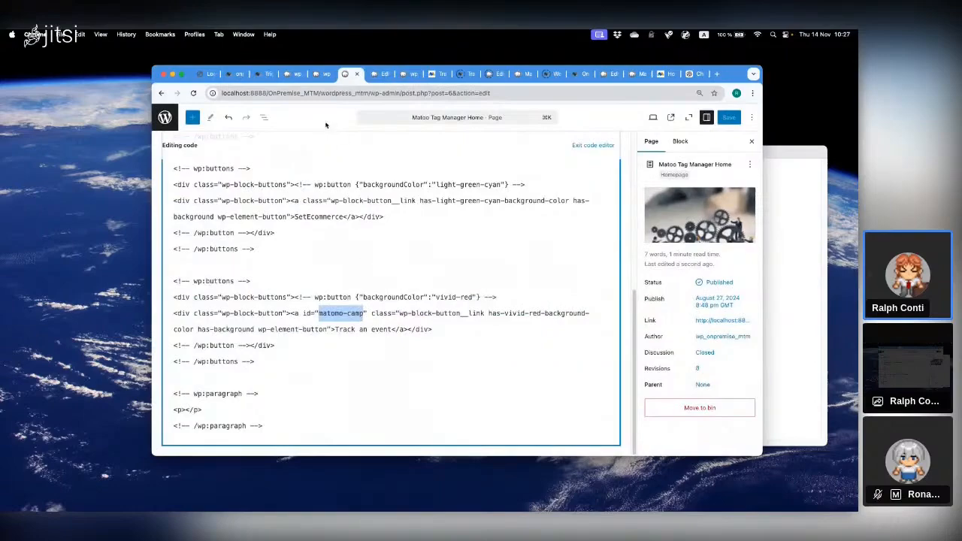
left_click(259, 75)
scroll(500, 361, "down", 2)
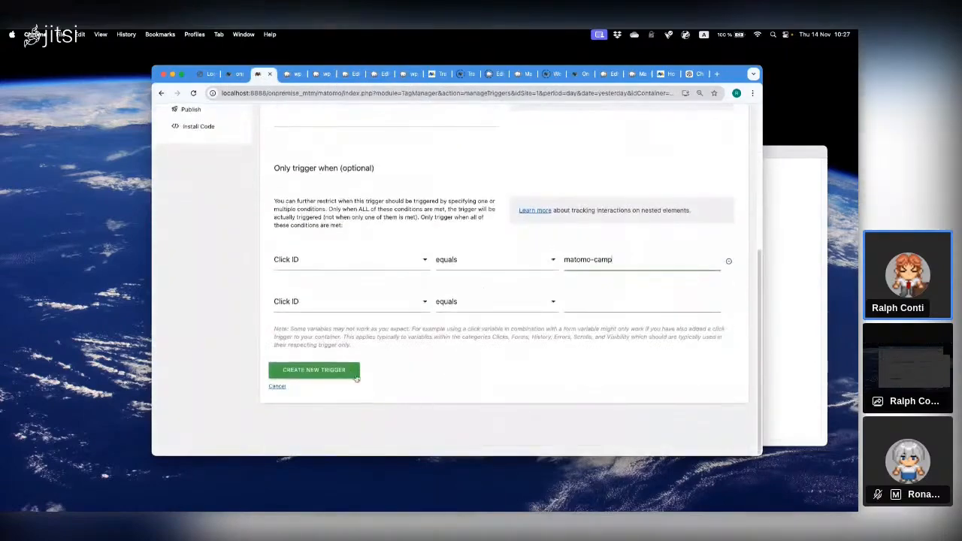
left_click(346, 369)
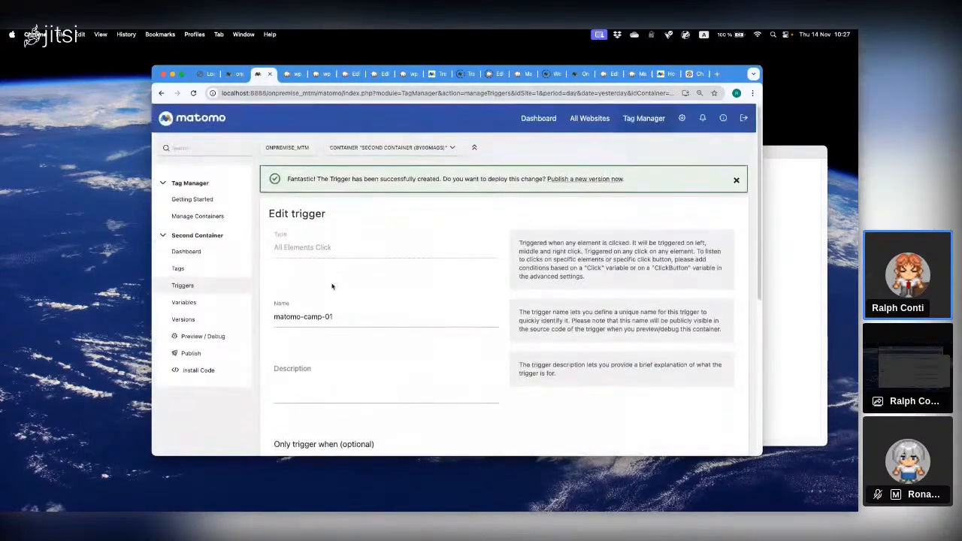
Step: Start a new Matomo Analytics tag in the container and name it matomo-camp-01
left_click(193, 272)
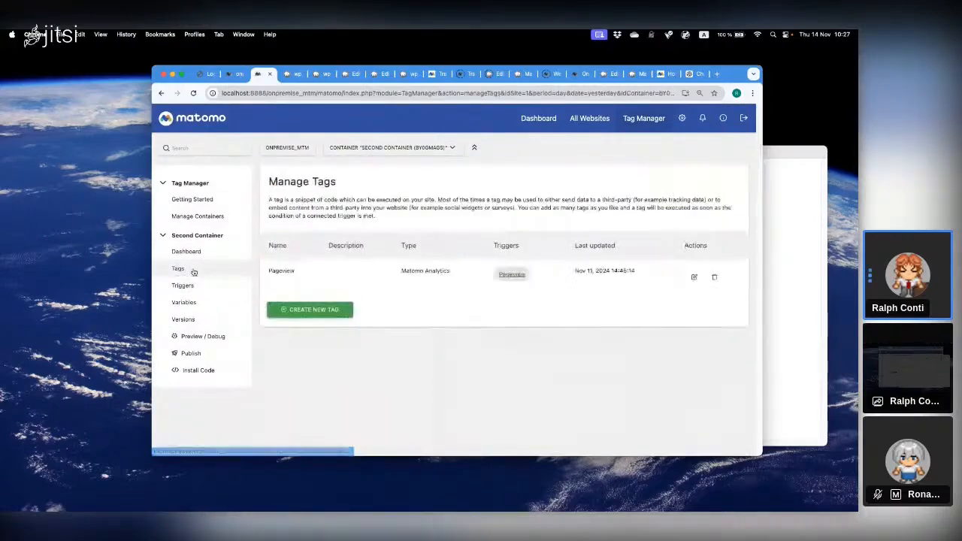
left_click(308, 309)
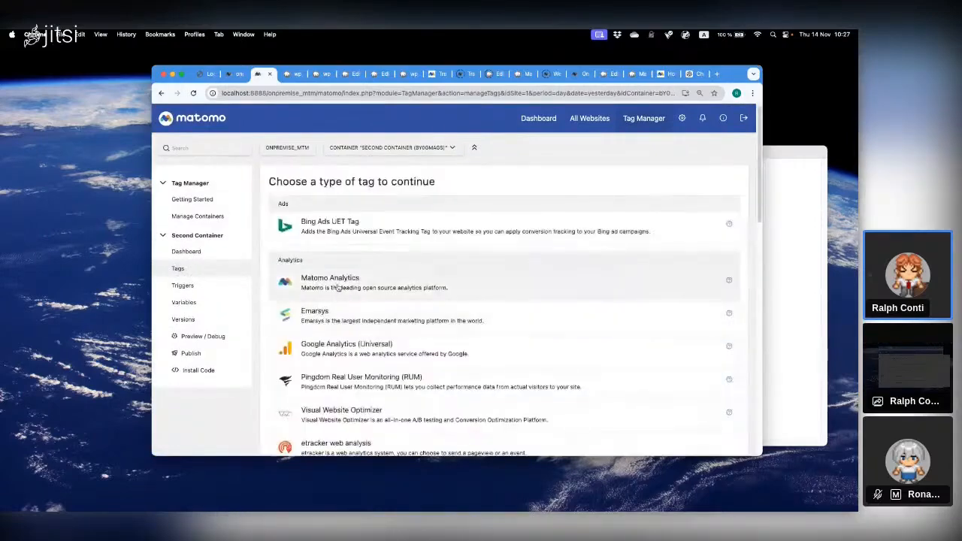
left_click(330, 283)
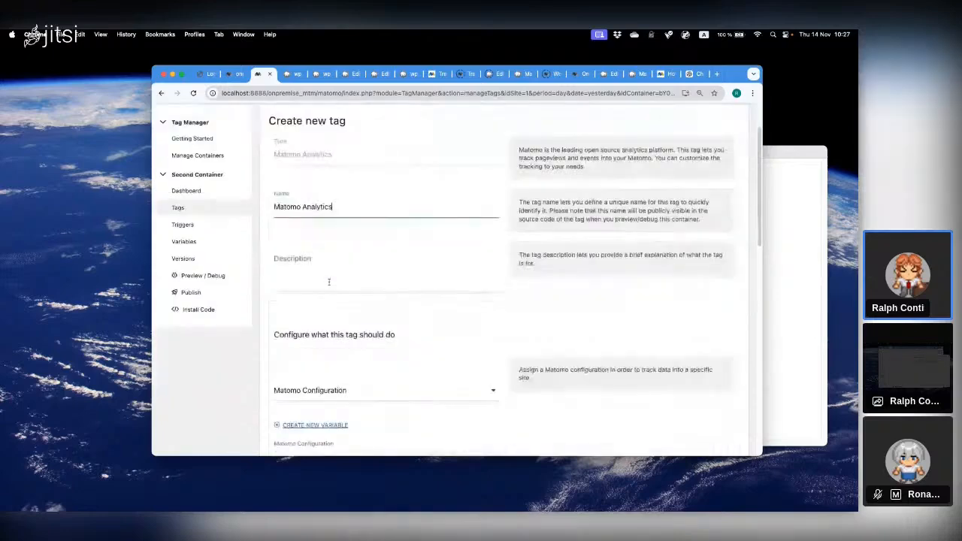
triple_click(338, 209)
type("matomo-camp")
left_click(368, 232)
Step: Set the tag's tracking type to Event and its event category to matomo-camp-category
scroll(386, 271, "down", 3)
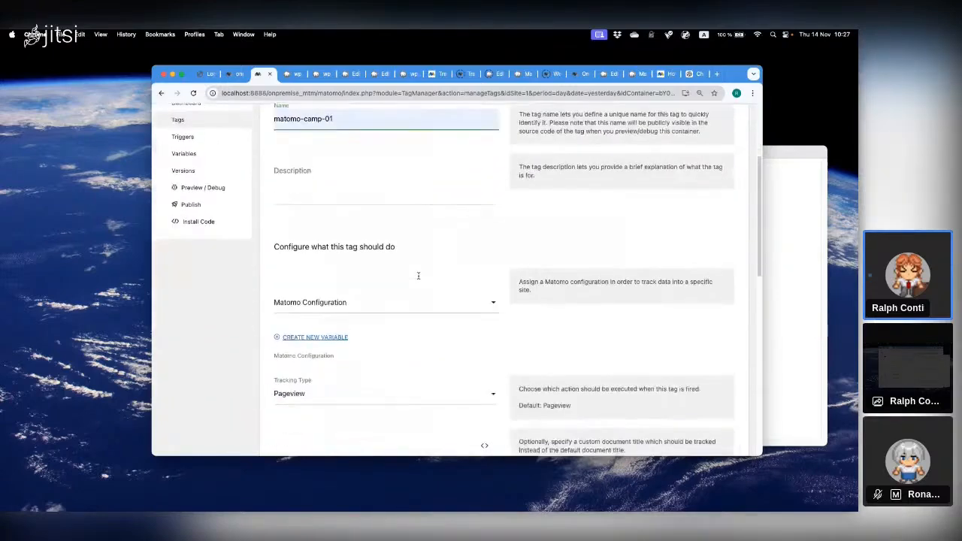
scroll(390, 286, "down", 2)
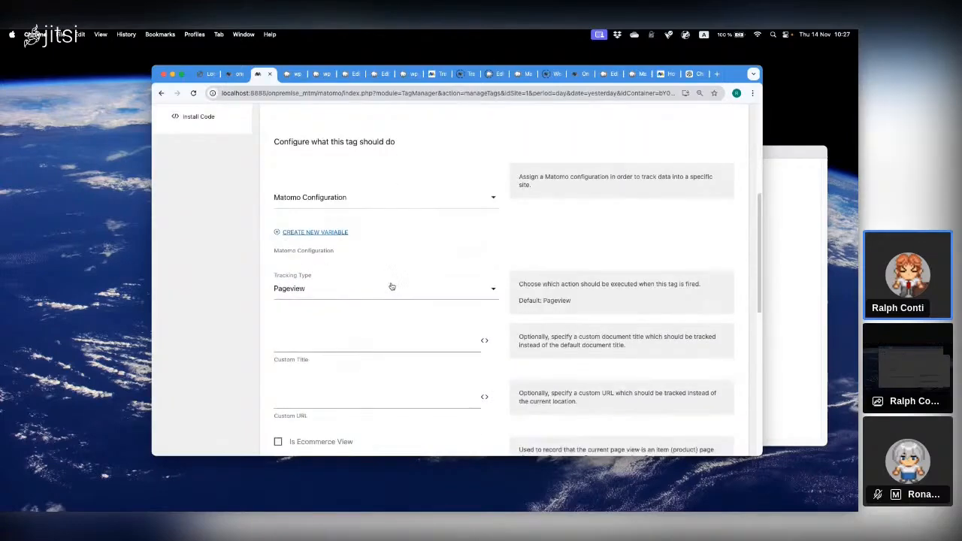
left_click(343, 293)
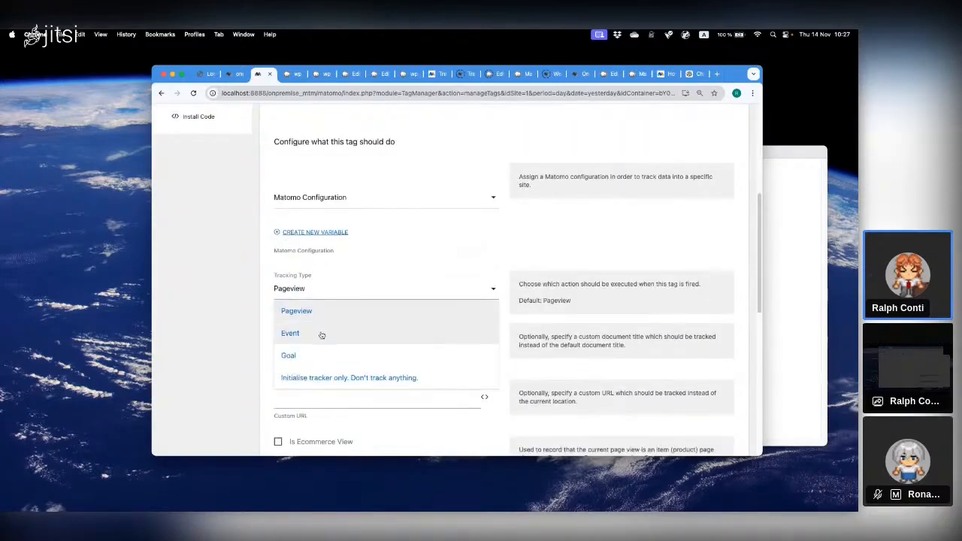
left_click(314, 336)
scroll(347, 316, "down", 2)
left_click(322, 255)
type("matomo-camp")
left_click(376, 280)
Step: Set the tag's event action to matomo-camp-action and its event name to matomo-camp-test
left_click(345, 312)
type("matomo-camp")
left_click(371, 343)
left_click(346, 369)
type("matomo-camp")
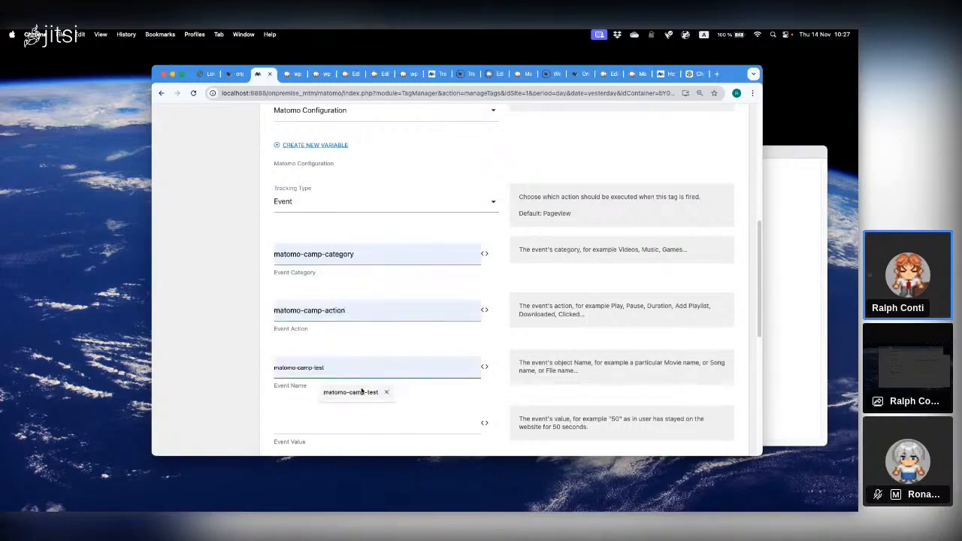
left_click(362, 392)
scroll(445, 347, "down", 2)
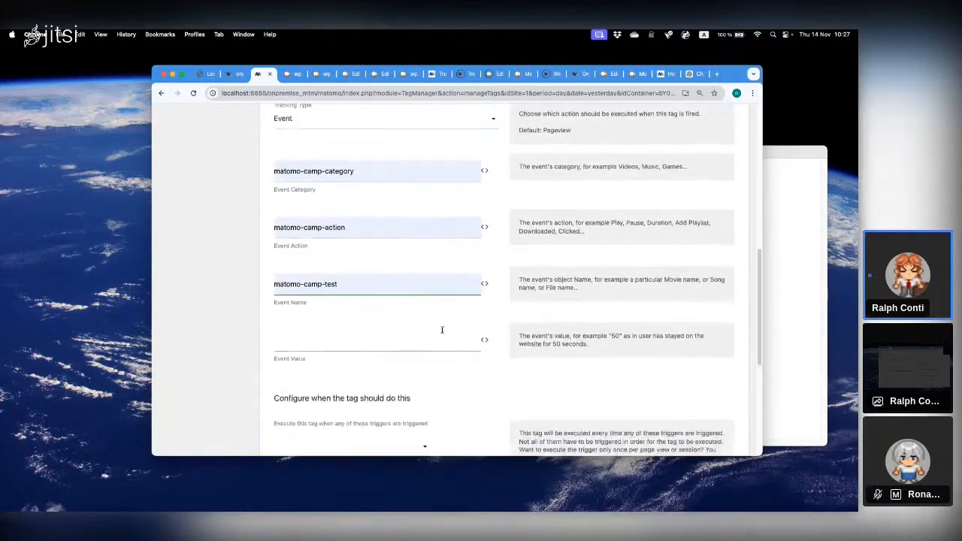
scroll(442, 328, "up", 3)
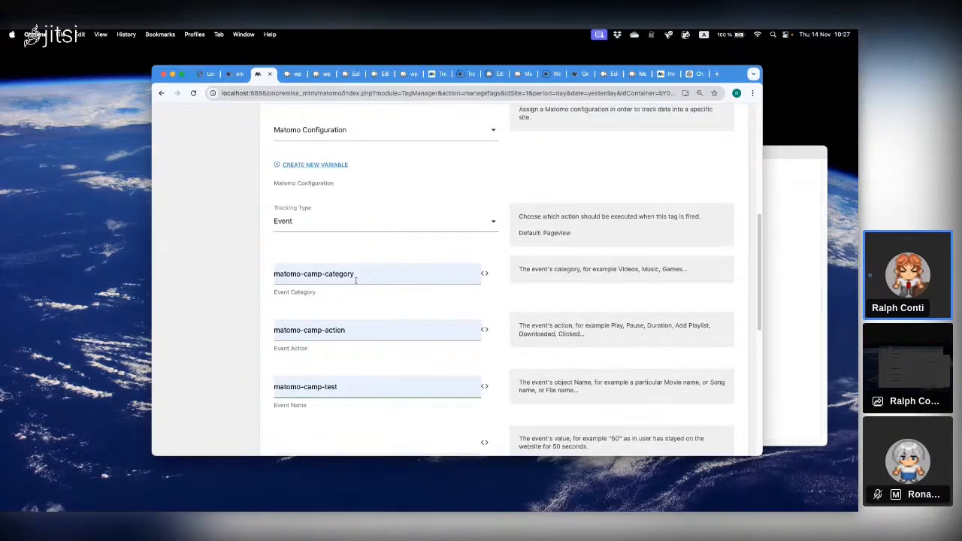
Step: Make the tag execute on the matomo-camp-01 trigger and create the tag
scroll(493, 324, "down", 4)
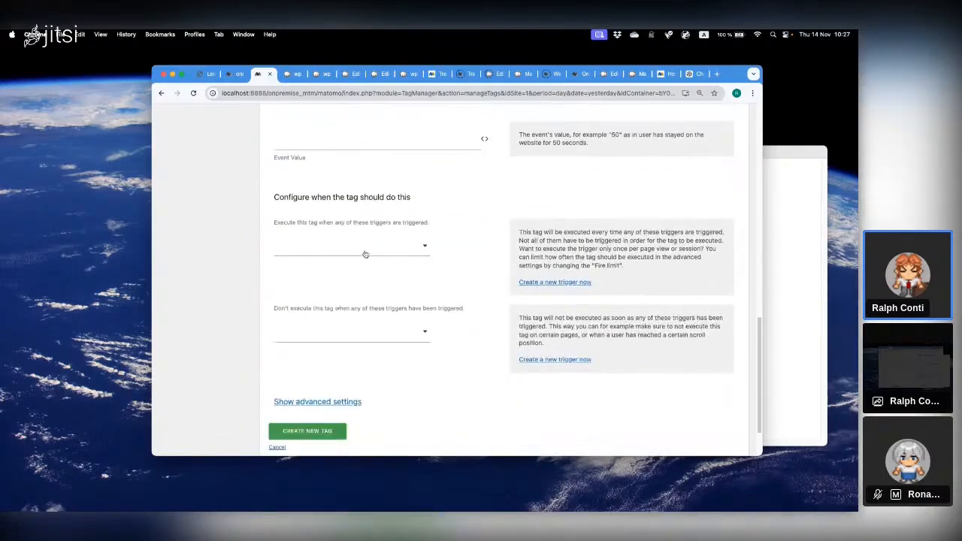
left_click(366, 252)
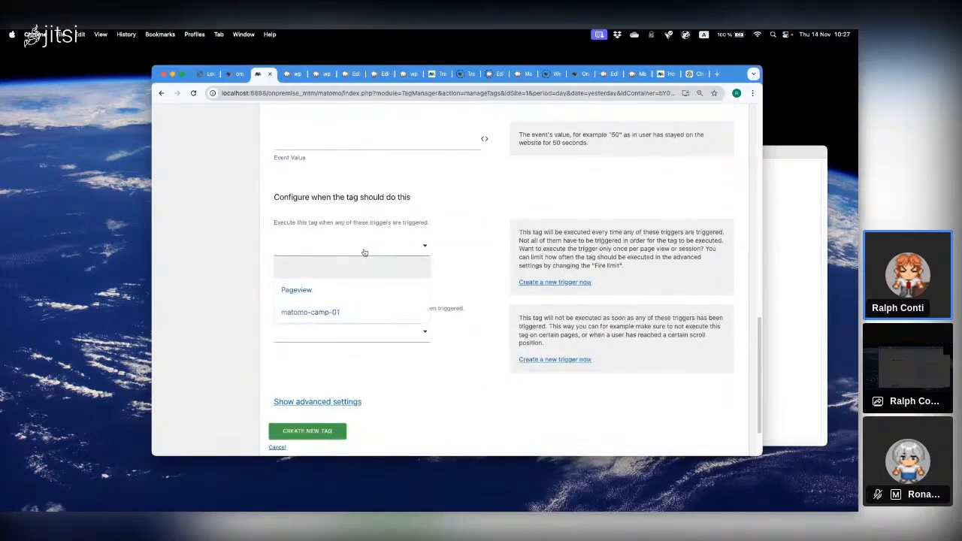
left_click(333, 313)
scroll(347, 360, "down", 2)
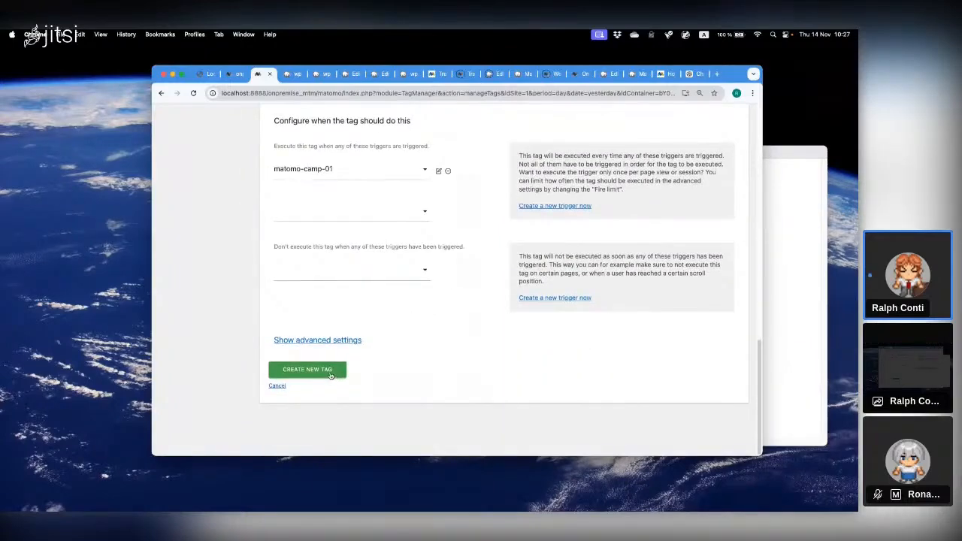
left_click(329, 373)
Step: Enable the container's preview mode and start debugging it on the WordPress site's URL, localhost:8888/OnPremise_MTM/wordpress_mtm/
scroll(300, 346, "up", 2)
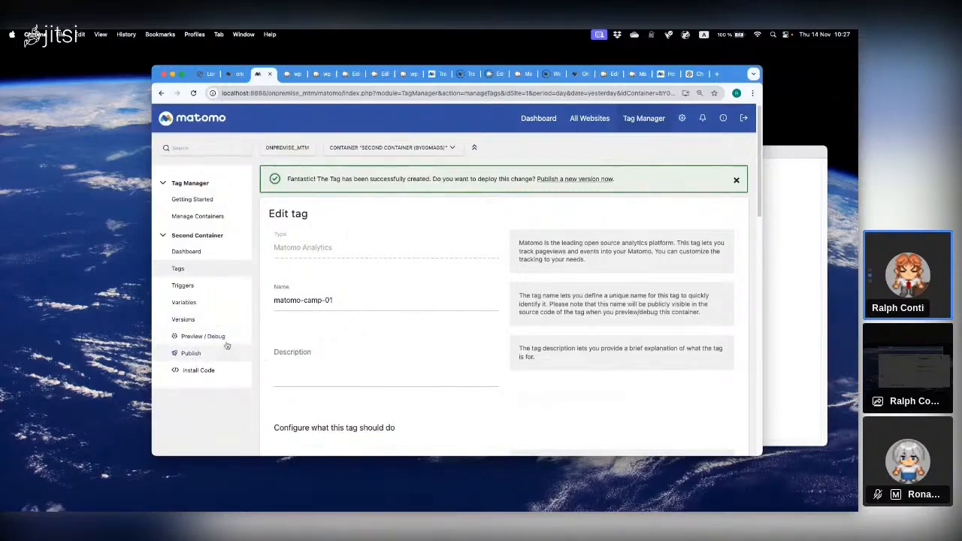
left_click(197, 340)
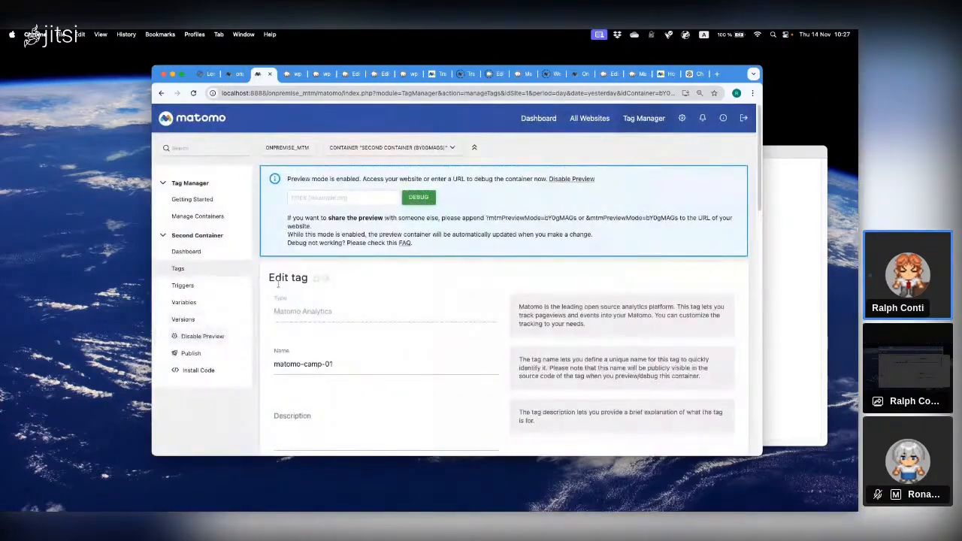
left_click(406, 74)
left_click(378, 92)
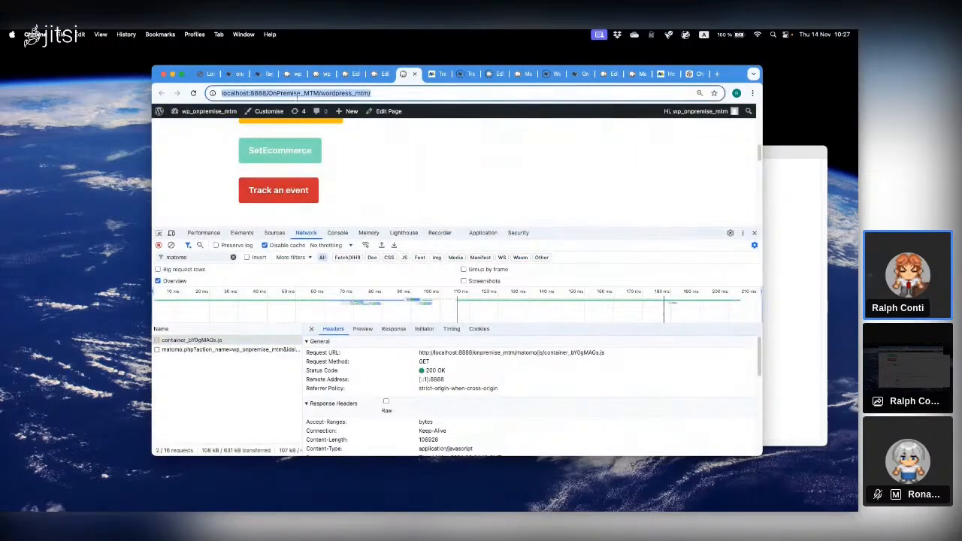
left_click(258, 74)
left_click(337, 197)
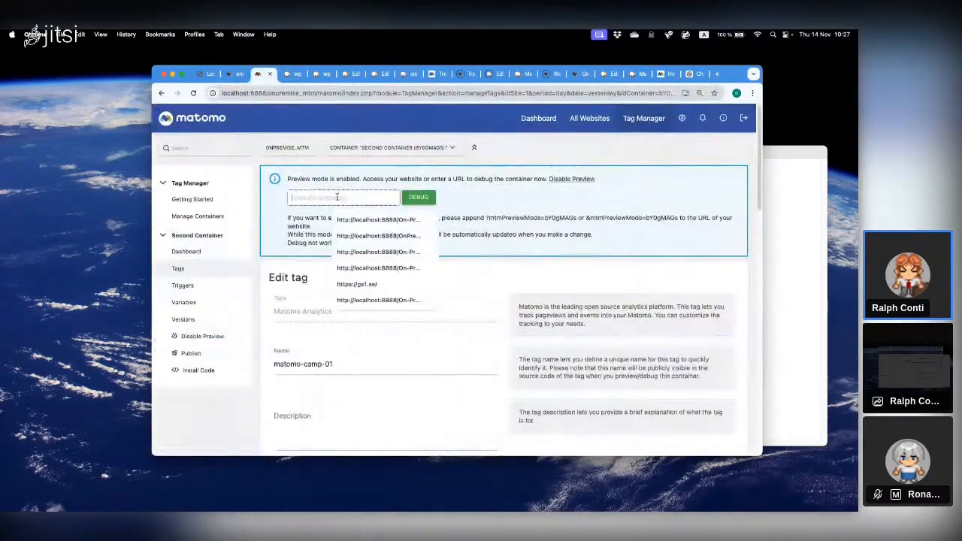
key("super+v")
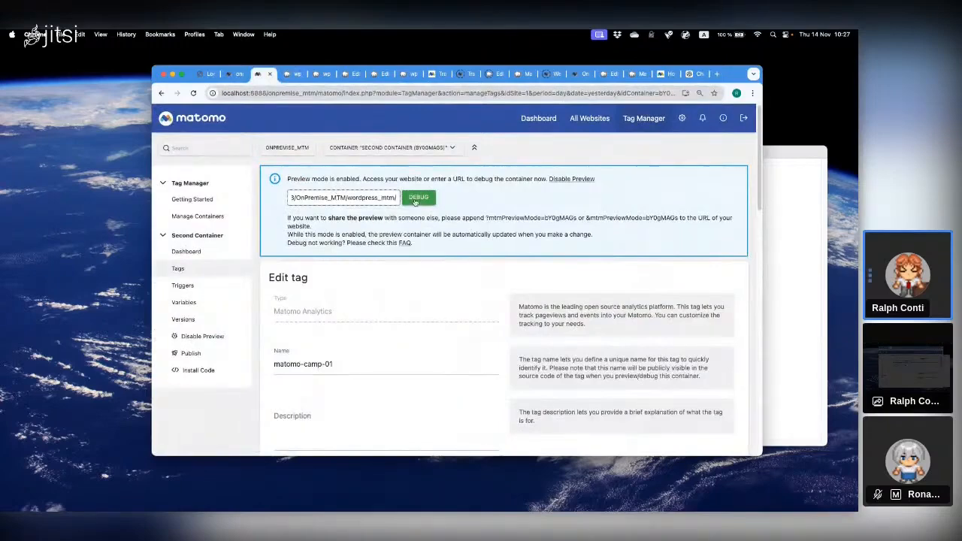
left_click(418, 198)
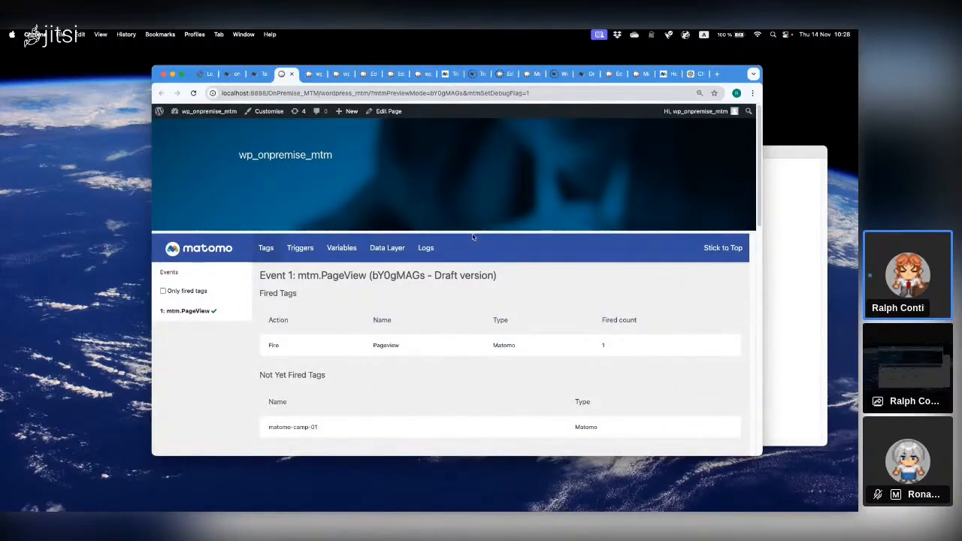
Step: Enlarge the page area above the debug pane and activate the Track an event button to test the click trigger
left_click_drag(472, 232, 473, 264)
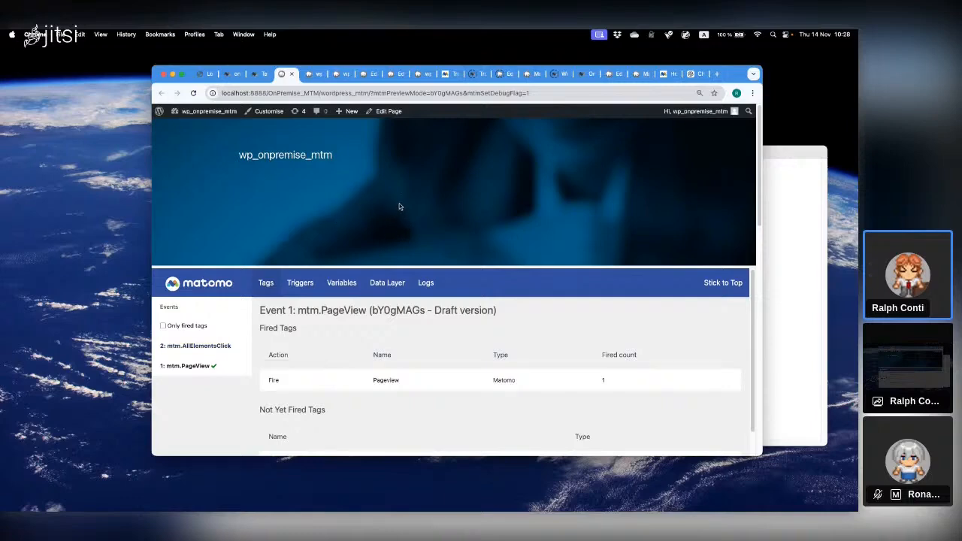
left_click(430, 197)
left_click(491, 206)
scroll(403, 209, "down", 10)
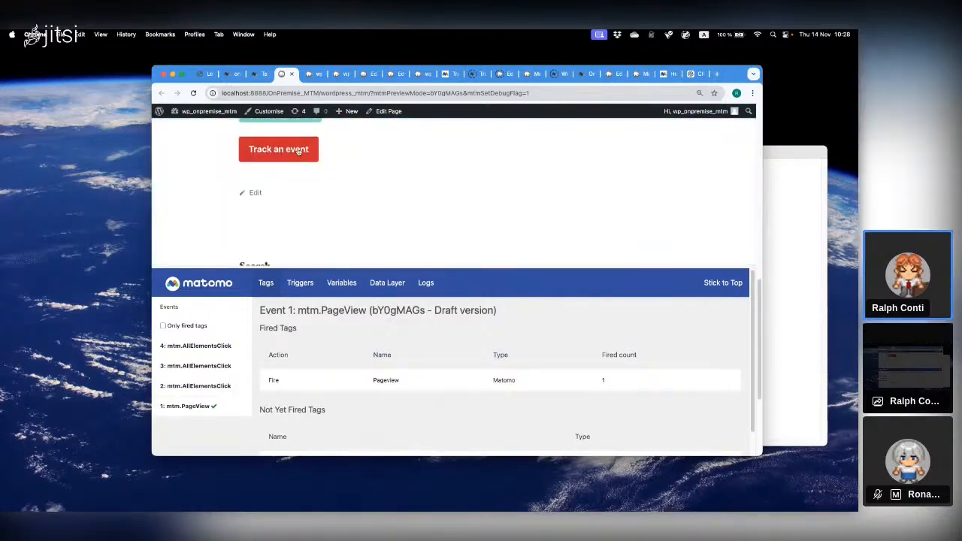
left_click(280, 153)
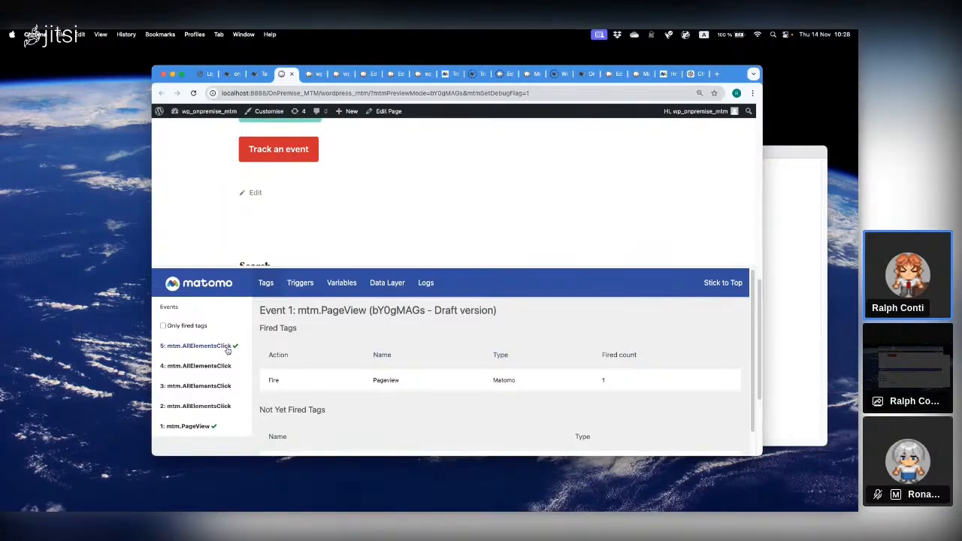
mouse_move(228, 350)
Step: Start publishing a new version of Second Container in Matomo, leaving the version name empty
left_click(254, 74)
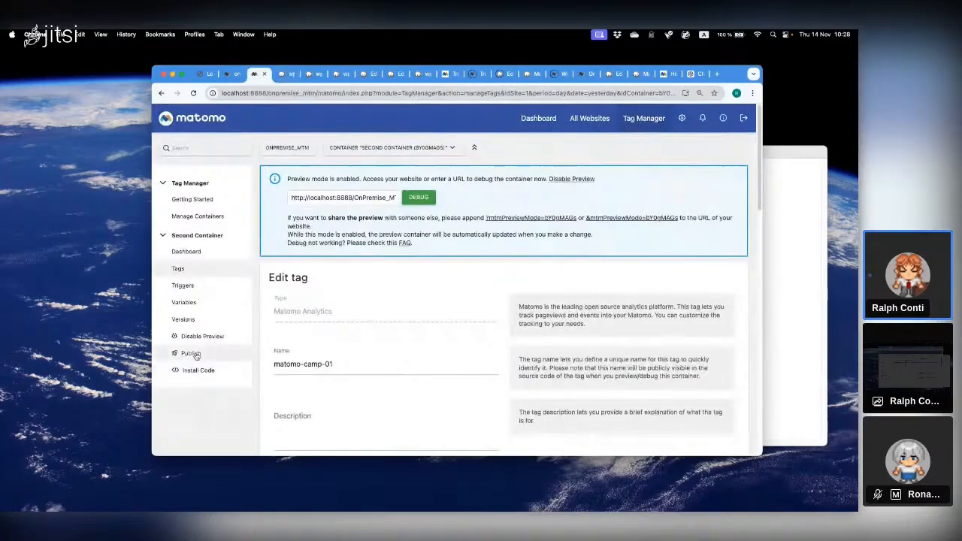
left_click(194, 352)
left_click(265, 182)
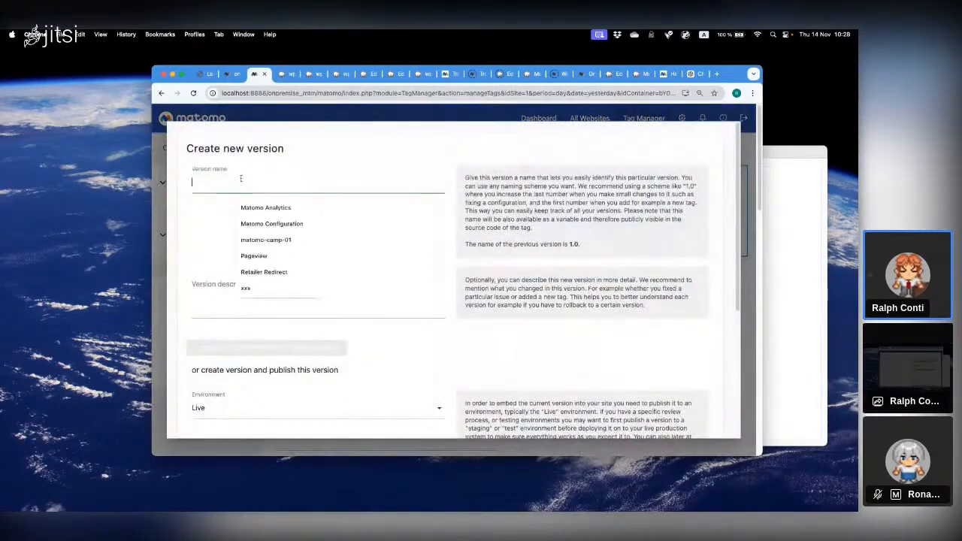
type("http://localhost:8888/OnPremis")
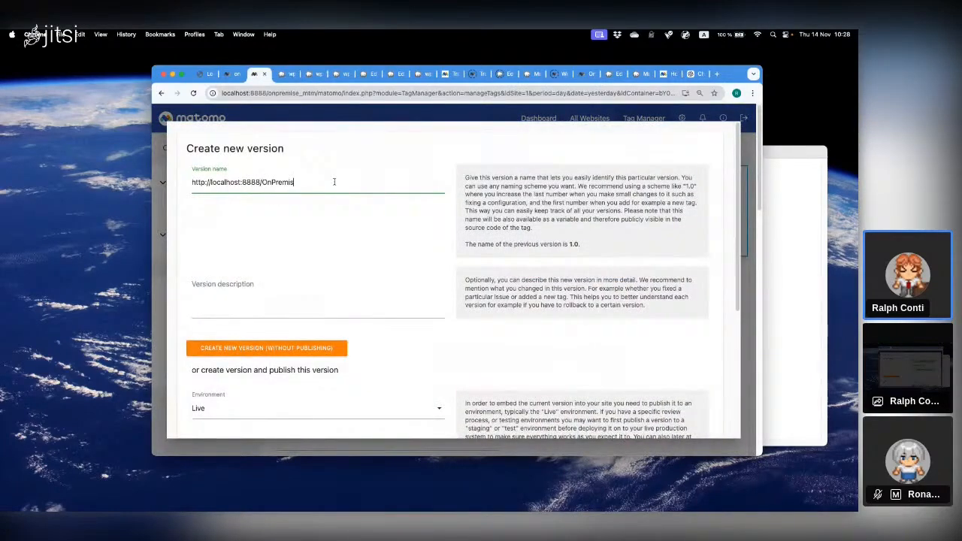
key("super+z")
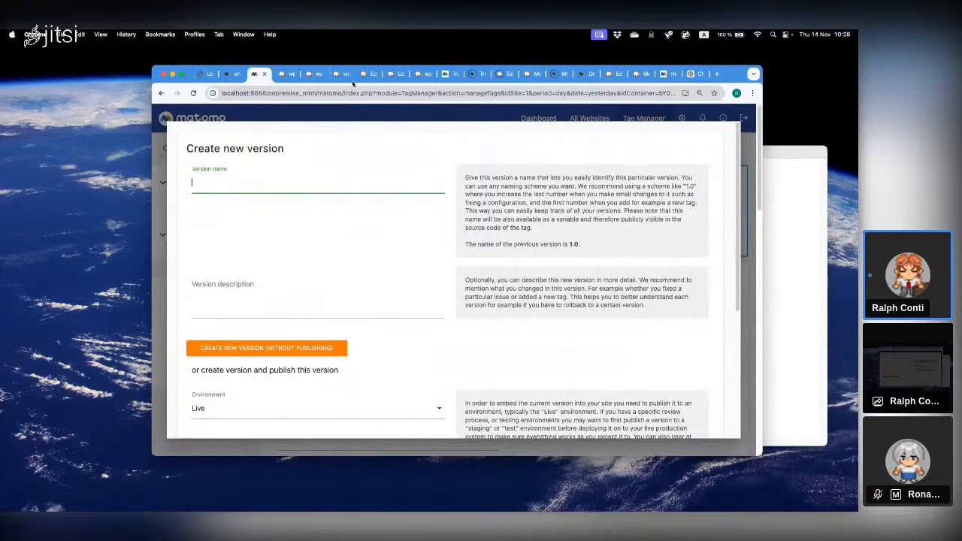
Step: Name the new version with text copied from the WordPress editing page plus "-test", and publish it to the Live environment
left_click(391, 74)
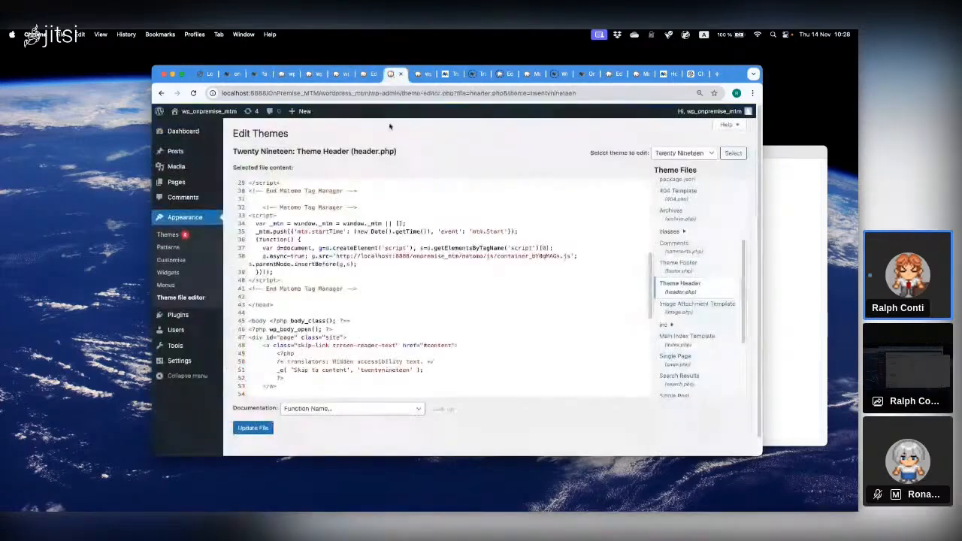
left_click(366, 74)
key("super+c")
left_click(255, 74)
key("super+v")
type("=te")
key("BackSpace")
type("-test")
scroll(438, 248, "down", 4)
left_click(263, 274)
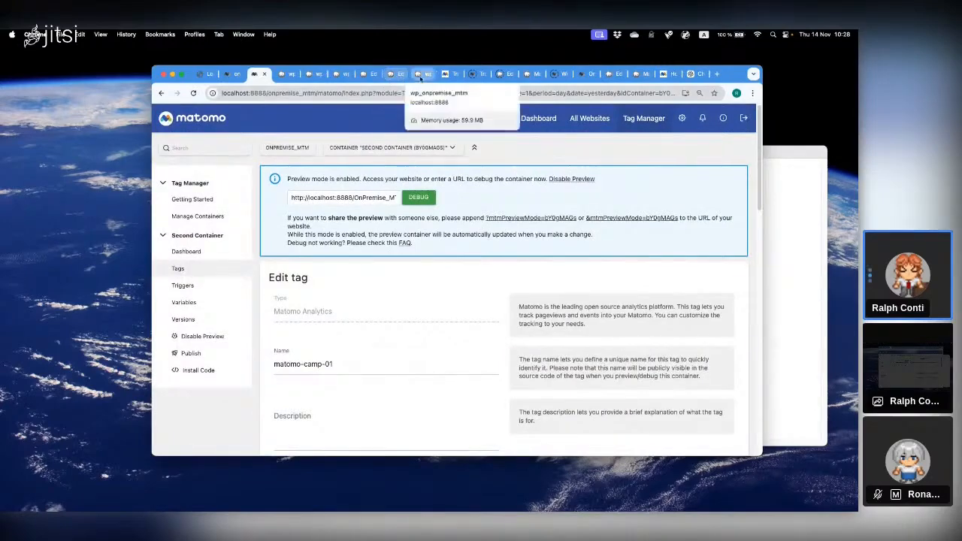
Step: Go to the WordPress site without preview mode, close its developer tools and bring the event buttons into view
left_click(416, 73)
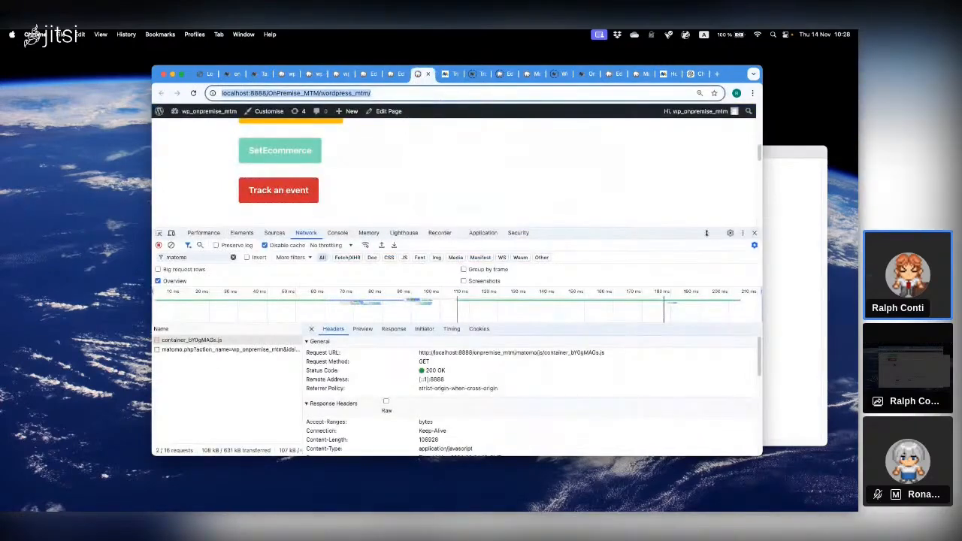
left_click(755, 233)
scroll(551, 233, "up", 3)
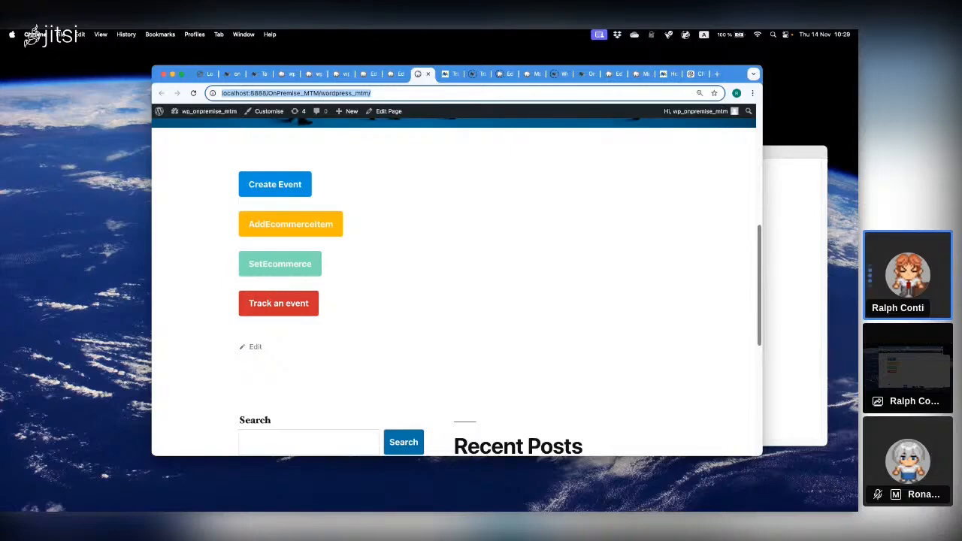
key("super+Tab")
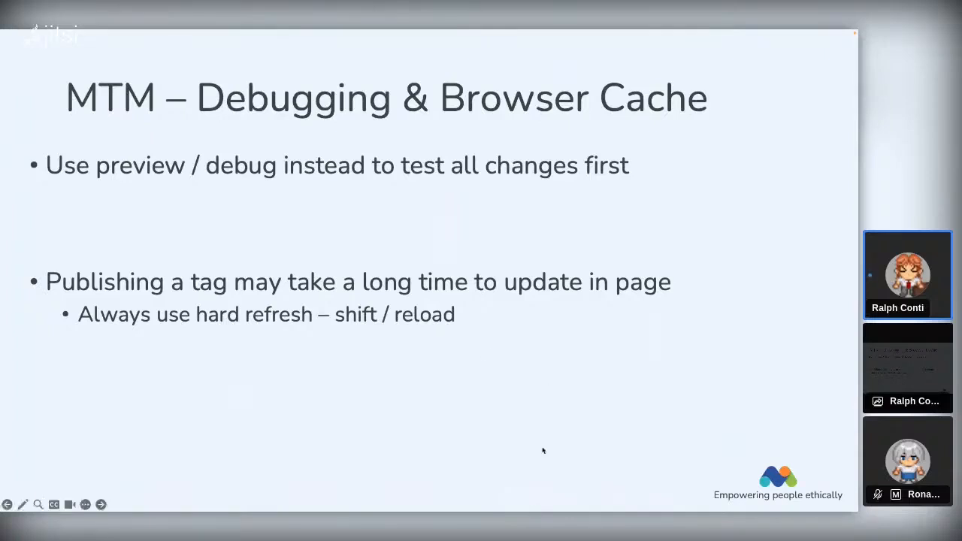
key("ctrl+Left")
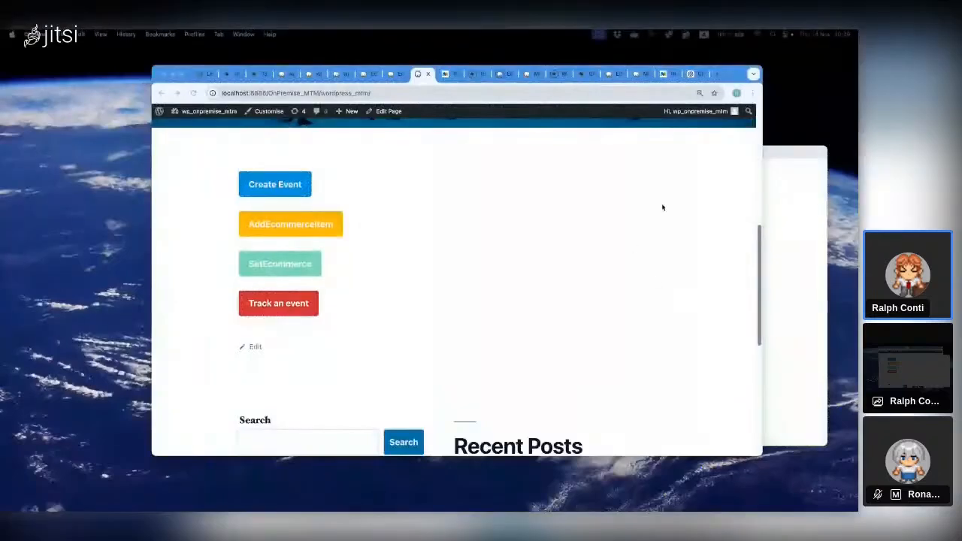
Step: Switch to ChatGPT and ask "how long does a page remains cached in a browser" without the pasted image attachment
left_click(695, 75)
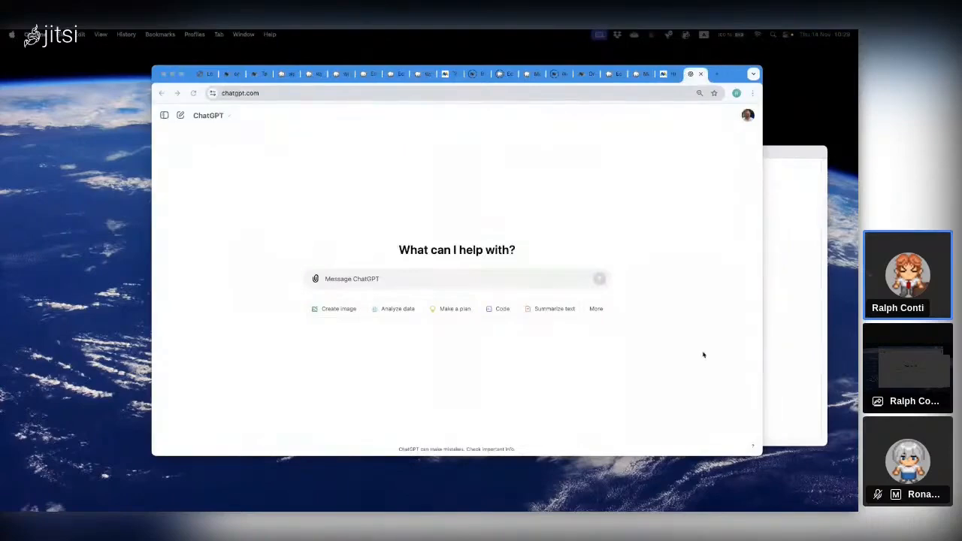
left_click(458, 278)
key("super+v")
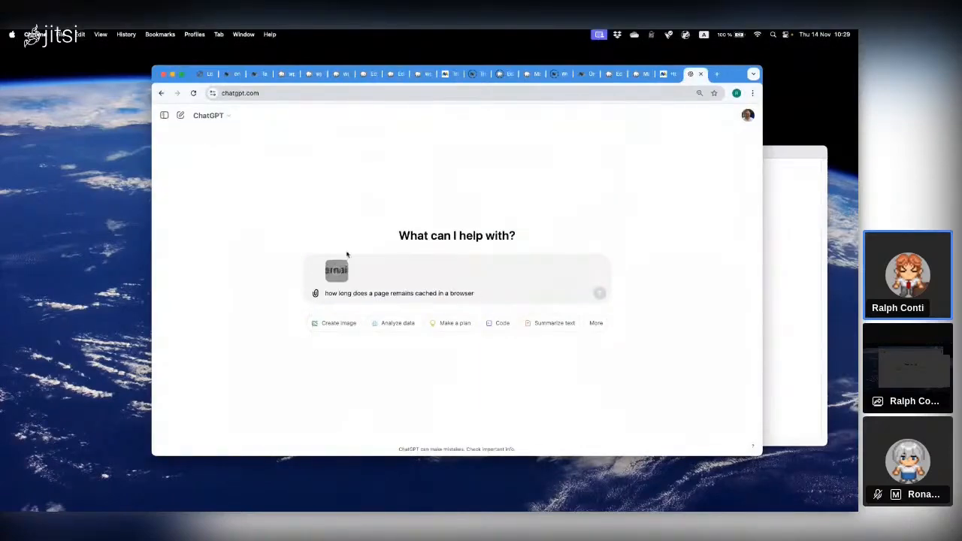
left_click(349, 261)
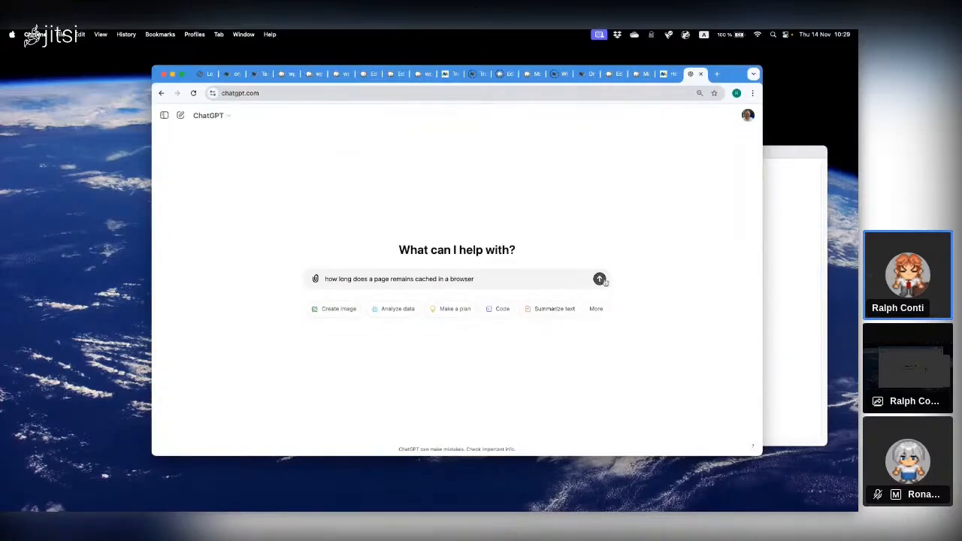
left_click(598, 279)
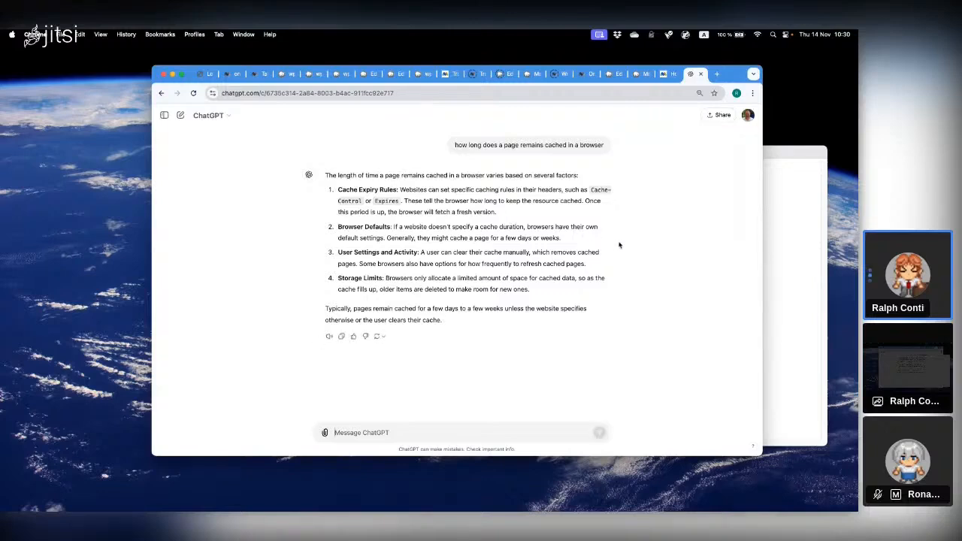
Step: Highlight the typical cache duration in the closing sentence of ChatGPT's answer and return to the presentation slides
double_click(440, 309)
left_click_drag(443, 309, 517, 310)
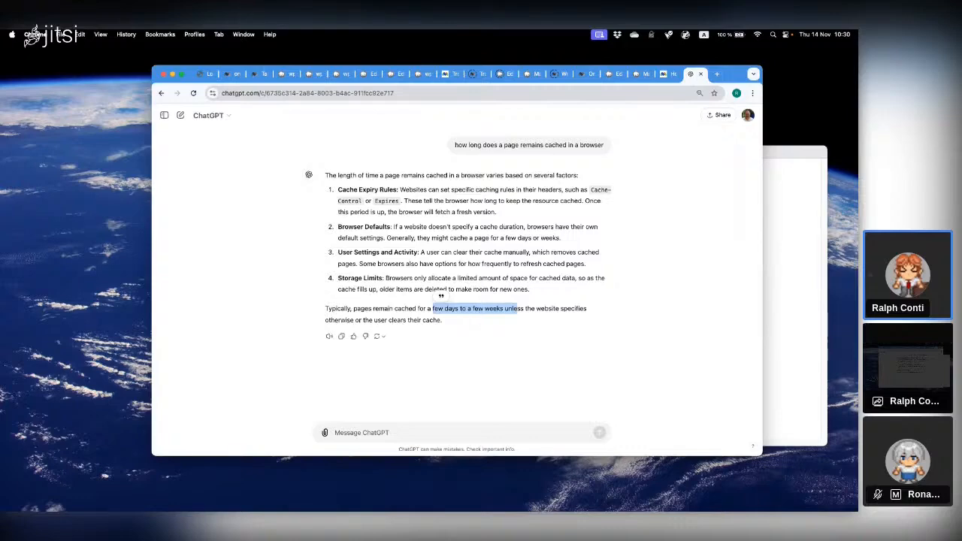
key("super+Tab")
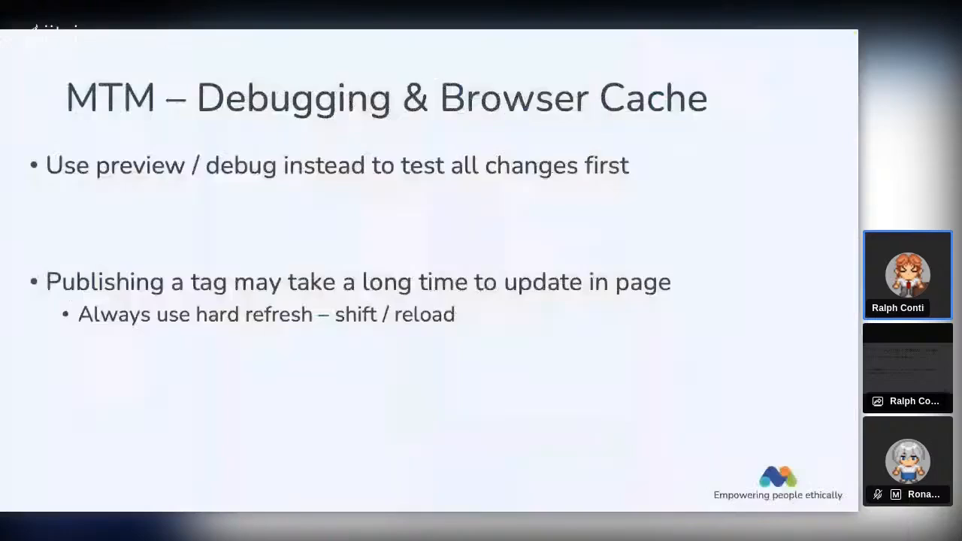
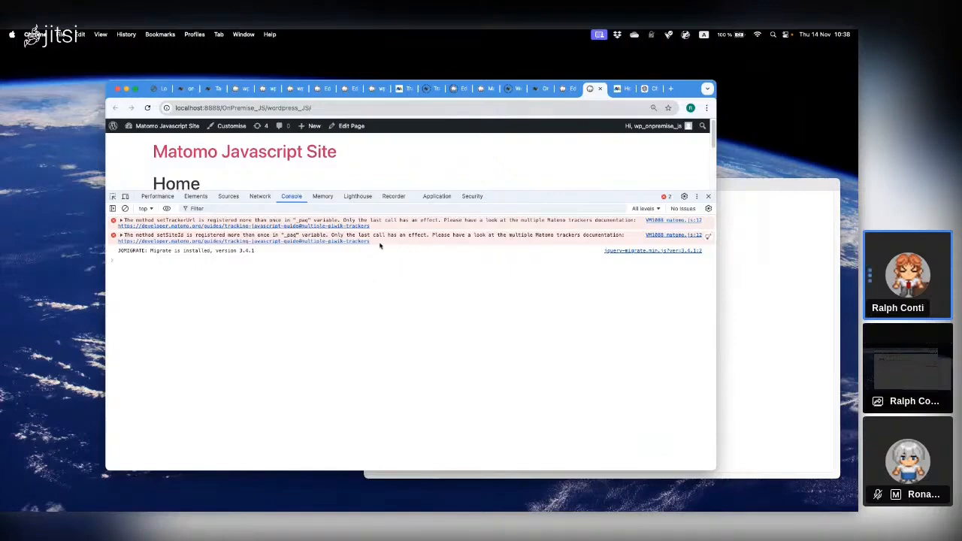
Step: Expand the setSiteId error in the Matomo Javascript Site's console and search the page's elements for _paq
left_click(382, 239)
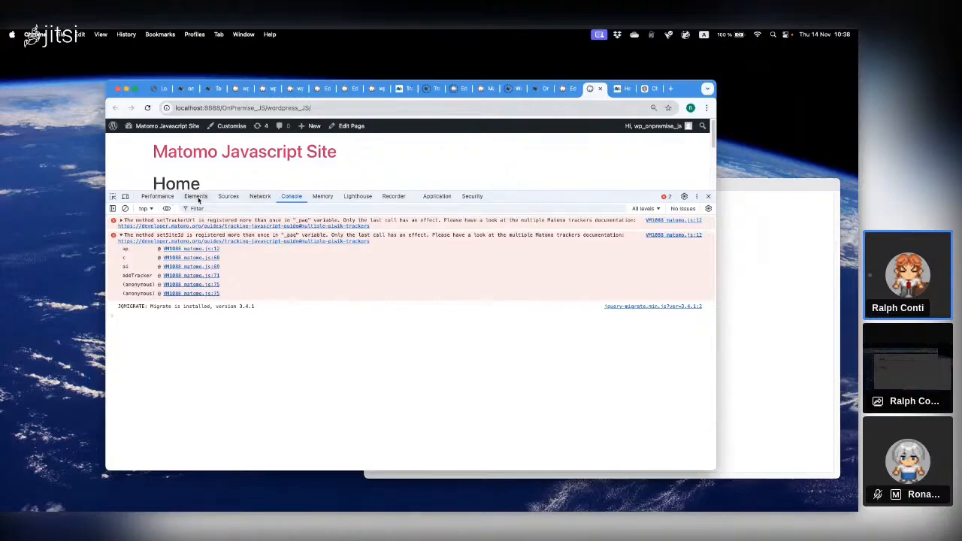
left_click(195, 196)
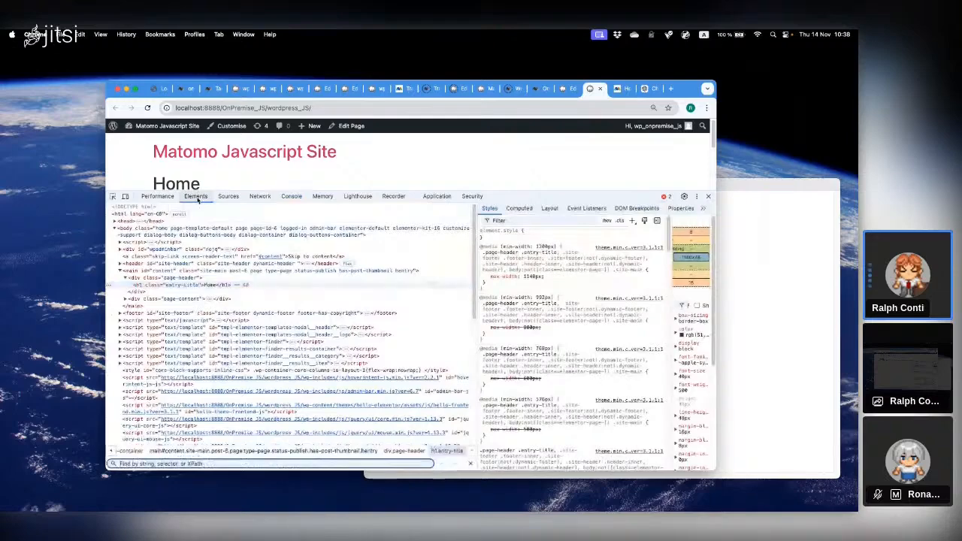
type("_paq")
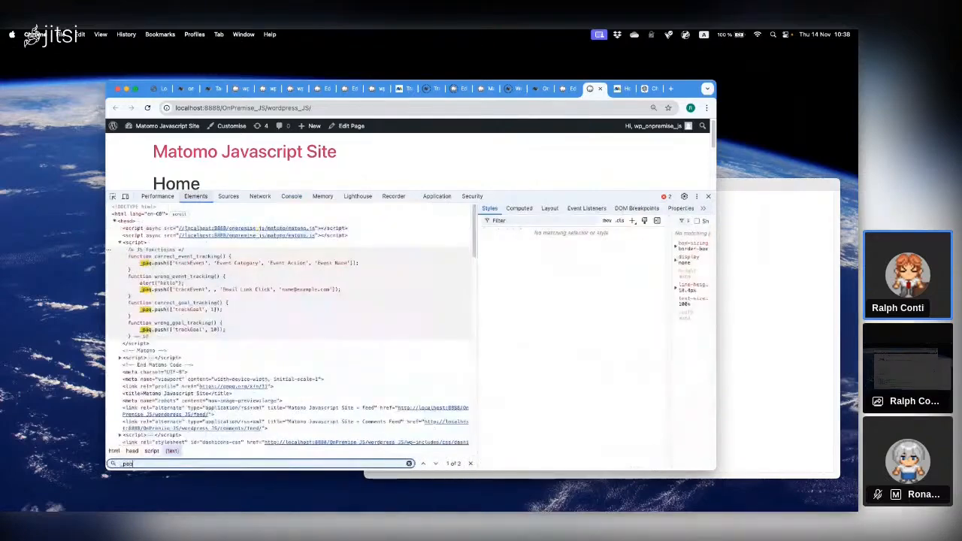
key("Left")
key("Left")
key("Left")
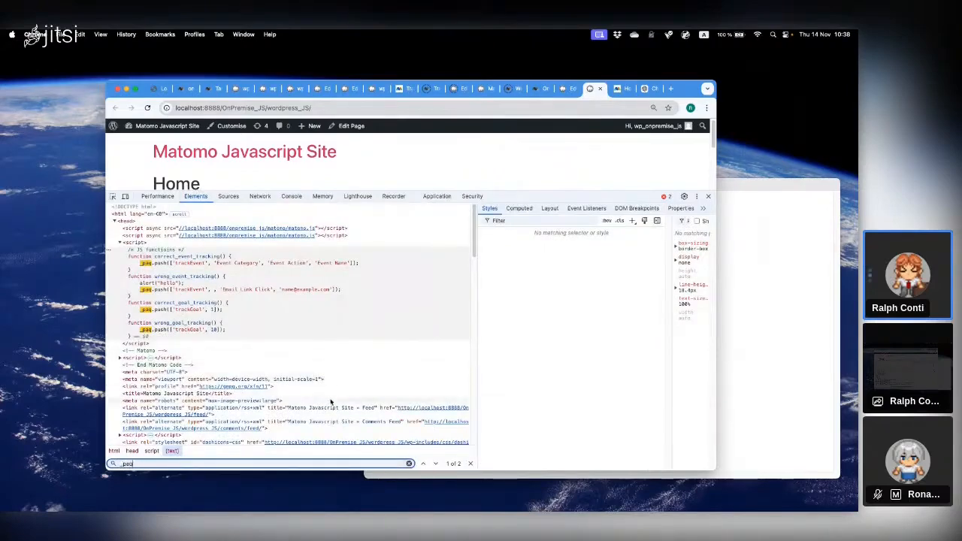
Step: Examine the Matomo tracking script at the next _paq match, and collapse the setSiteId error in the console
left_click(436, 464)
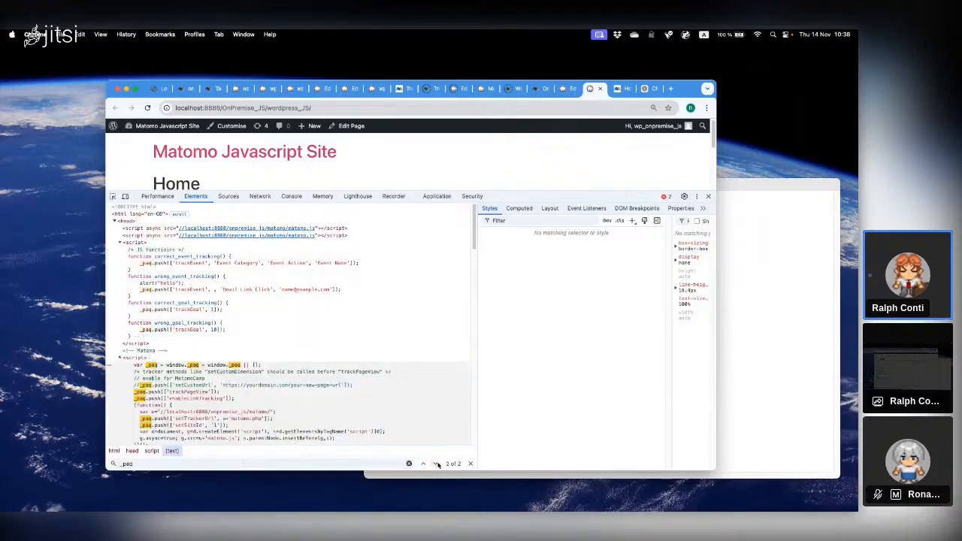
scroll(408, 389, "down", 3)
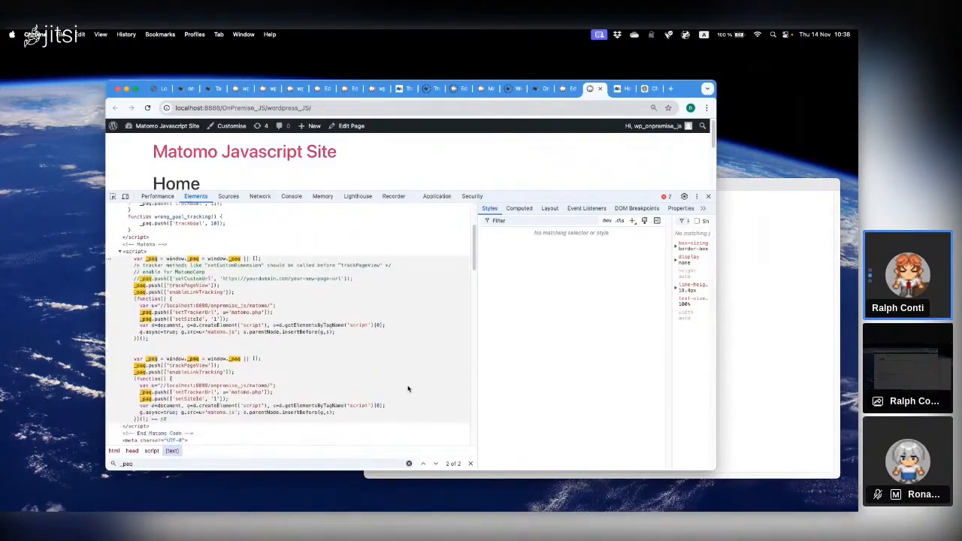
scroll(408, 388, "down", 2)
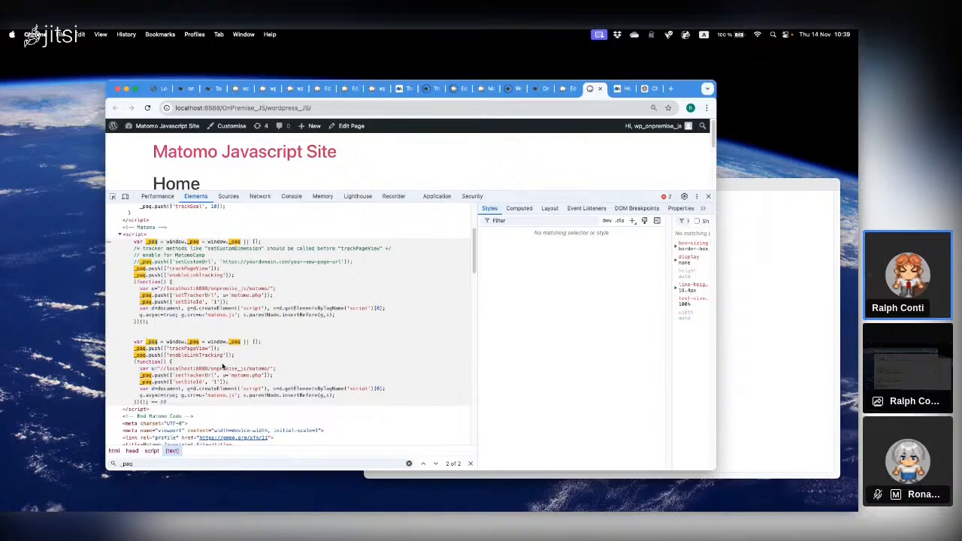
left_click(292, 196)
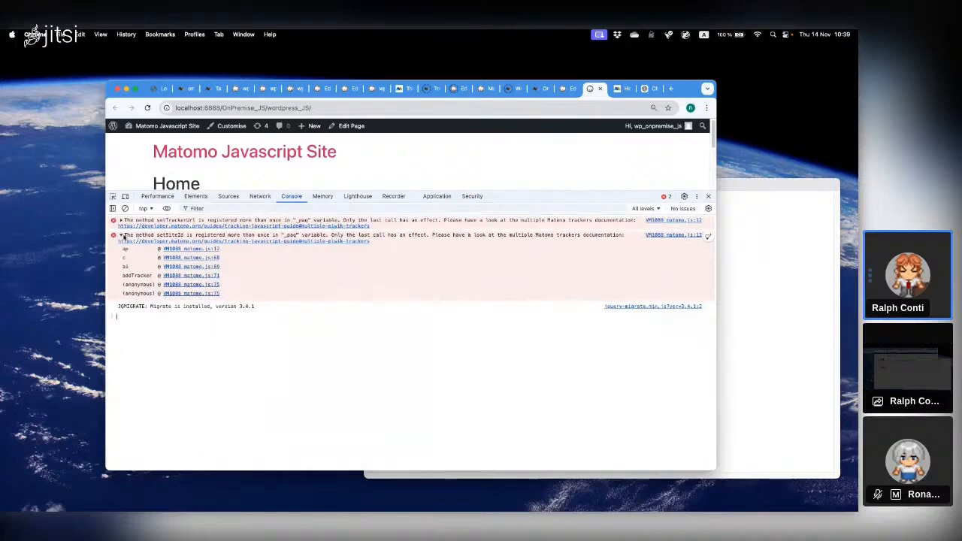
left_click(122, 236)
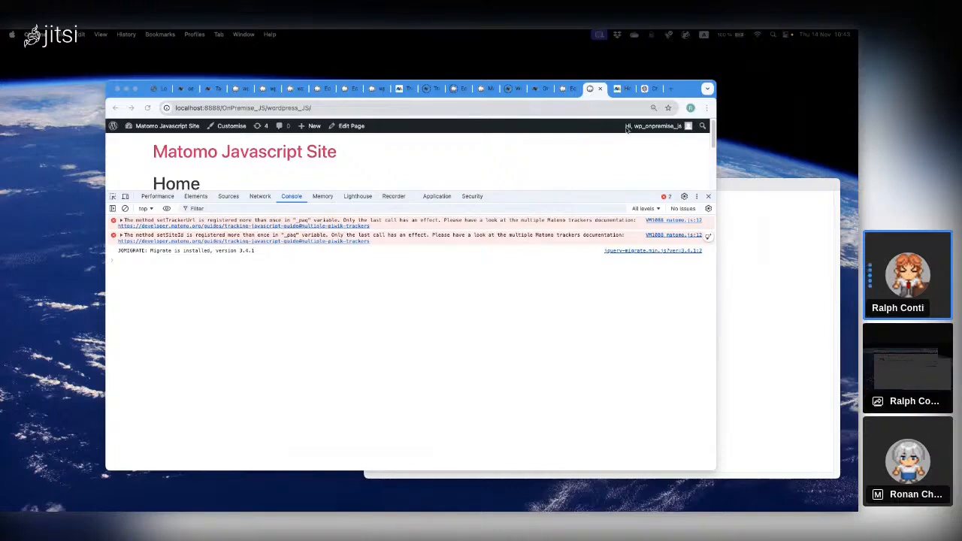
Step: Enlarge the Matomo debug pane on the wordpress_mtm preview page and view the PageView event's data layer and variables
left_click(235, 89)
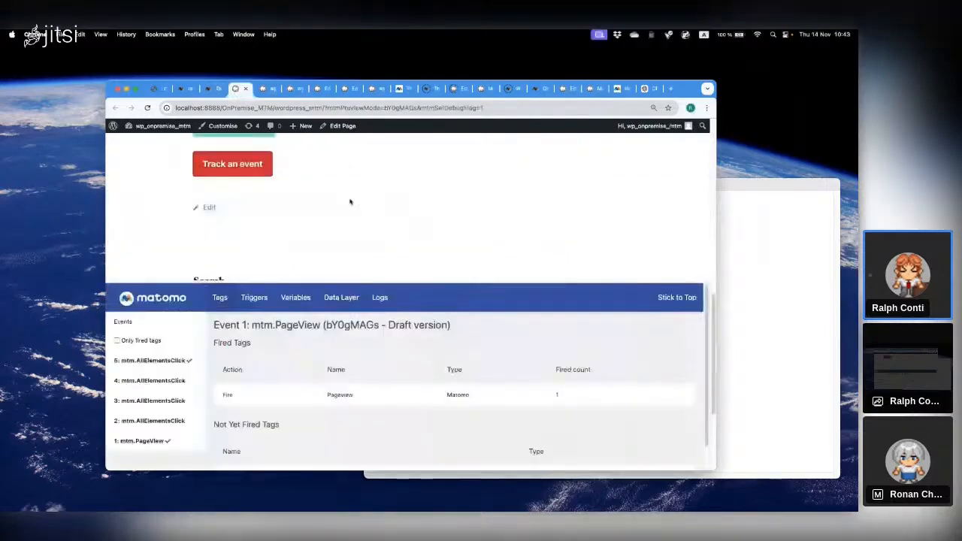
left_click_drag(468, 282, 467, 213)
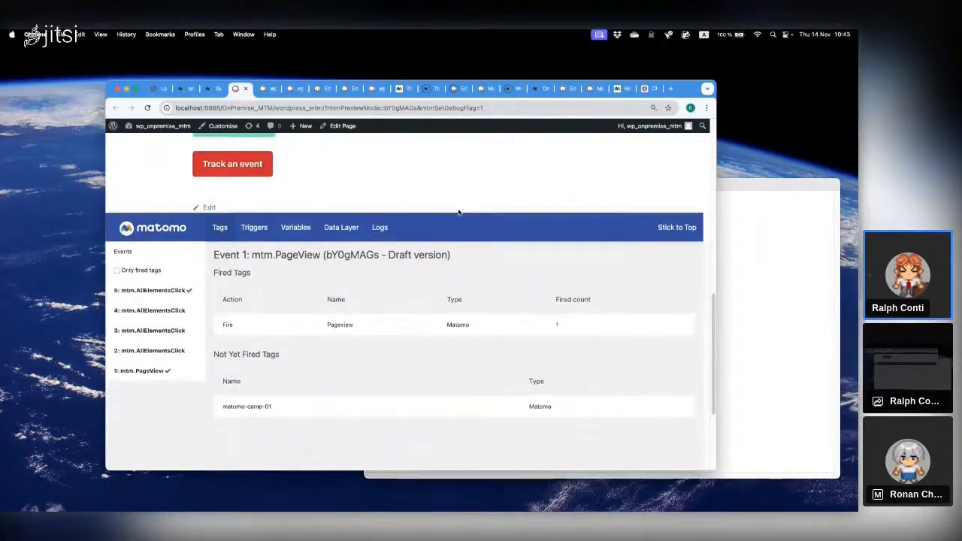
left_click(343, 228)
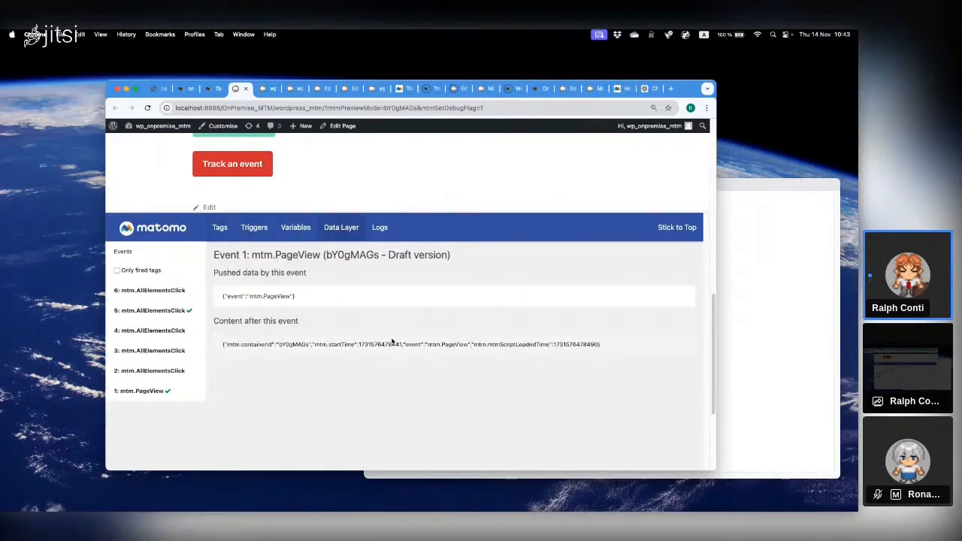
left_click(297, 230)
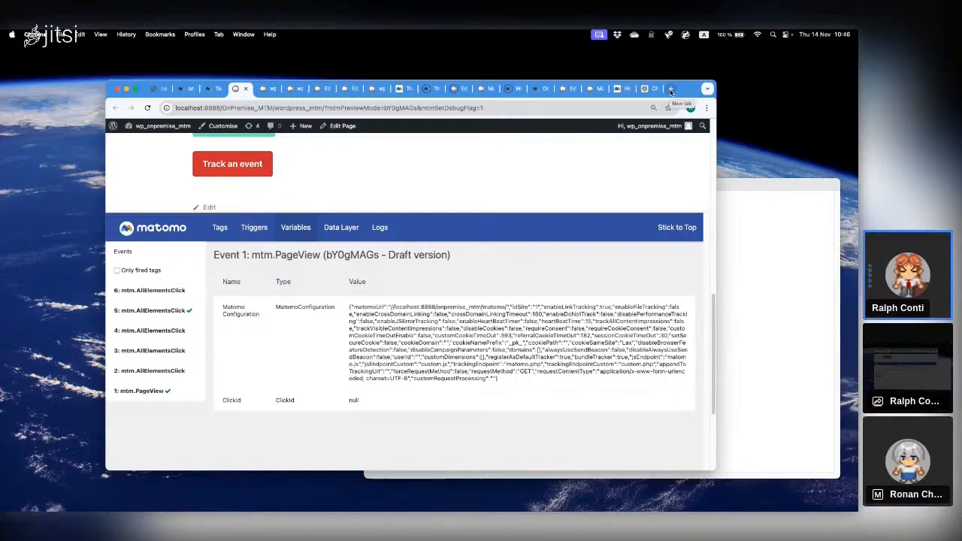
Step: Search the web for matomo attribution in a new browser tab
left_click(671, 91)
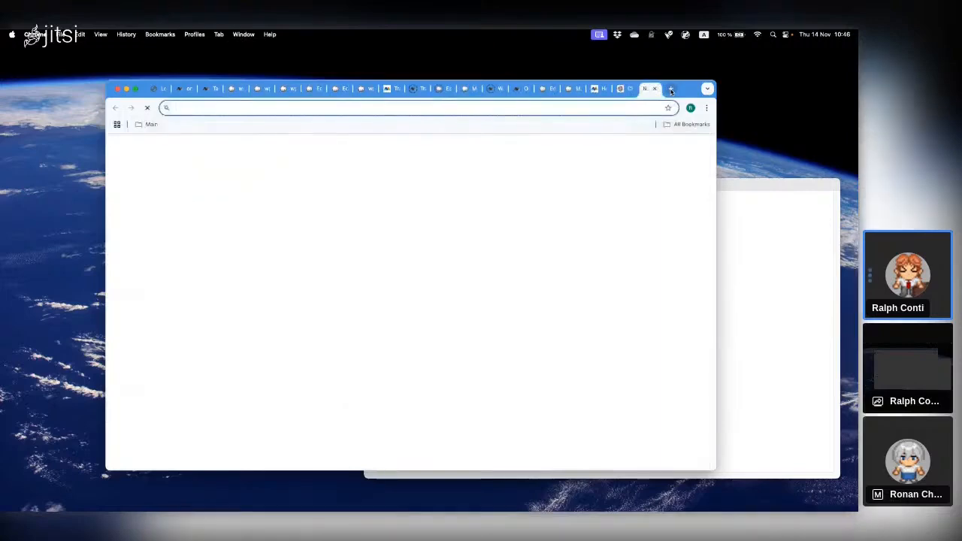
type("amtomo")
key("BackSpace")
key("BackSpace")
key("BackSpace")
key("BackSpace")
key("BackSpace")
key("BackSpace")
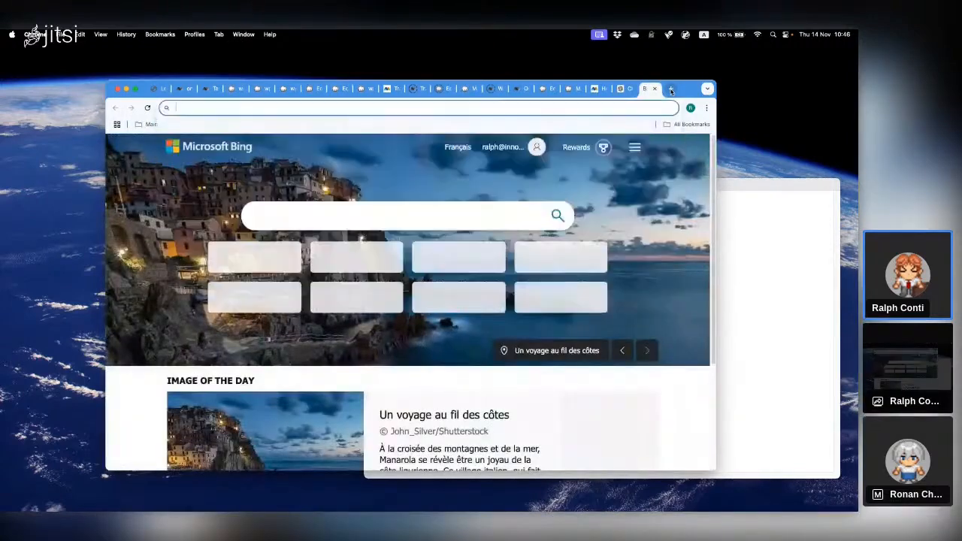
type("matomo attriu")
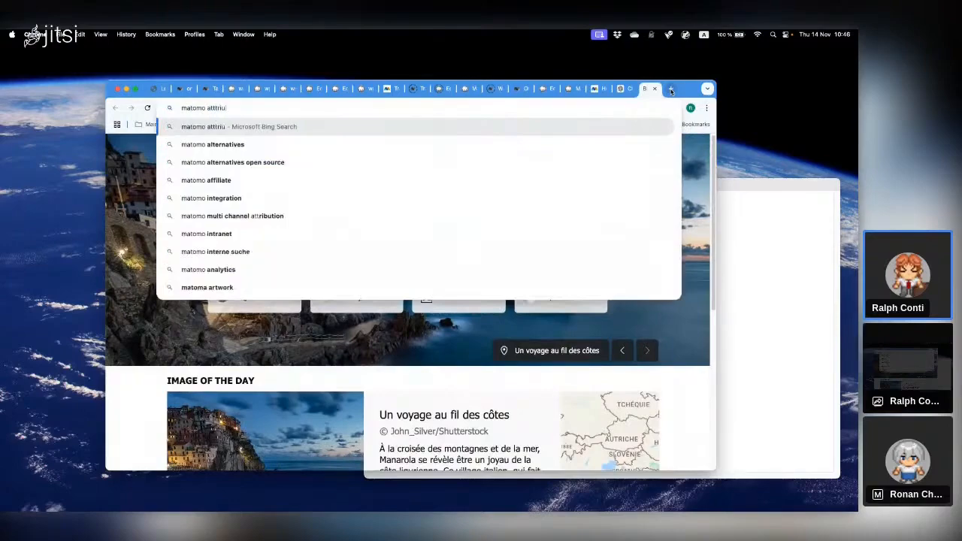
key("BackSpace")
type("bution")
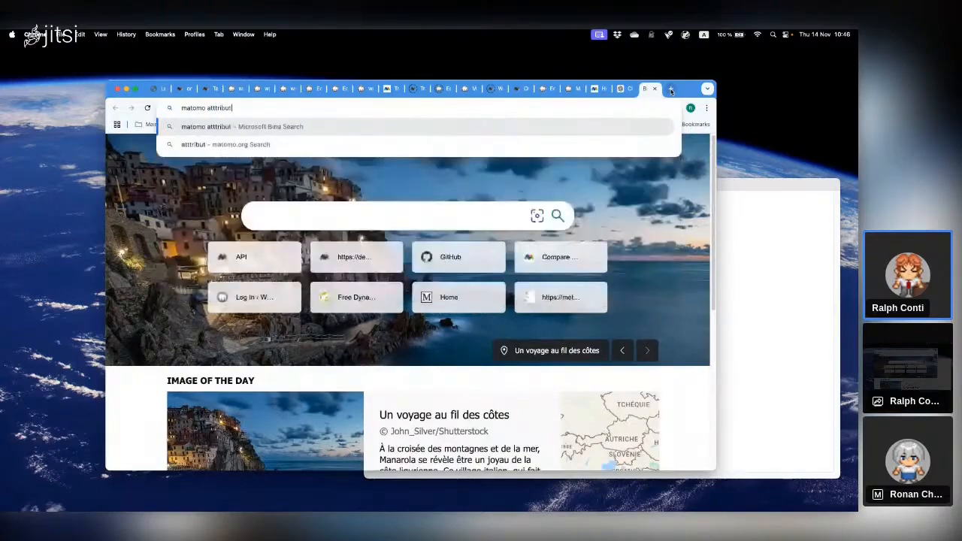
key("Return")
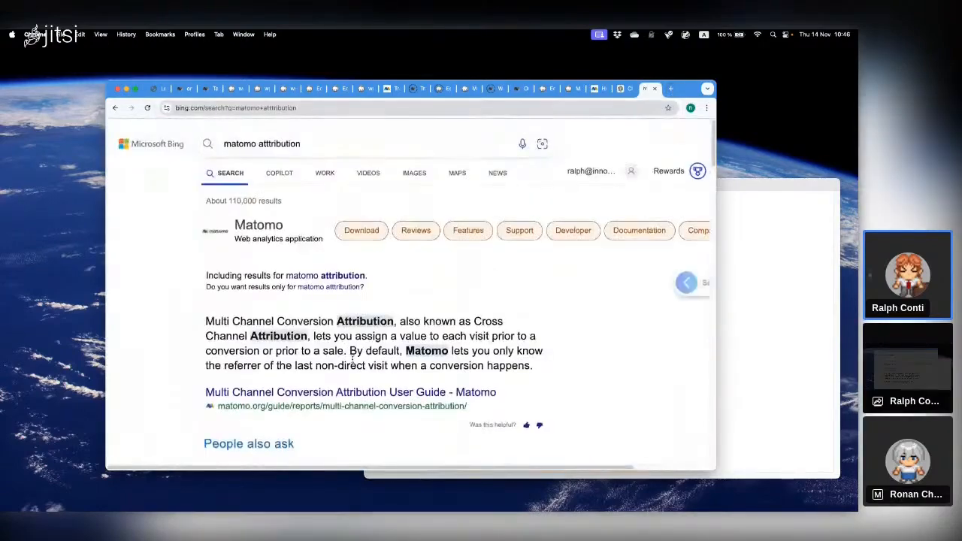
Step: Look through the search results and open Matomo's Multi Channel Conversion Attribution User Guide
scroll(405, 345, "down", 5)
scroll(405, 345, "up", 2)
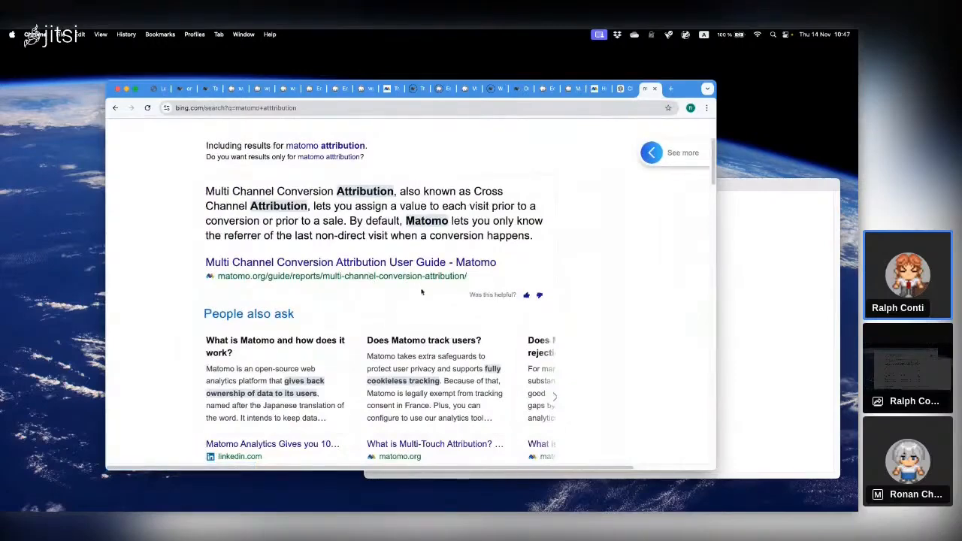
scroll(422, 293, "up", 3)
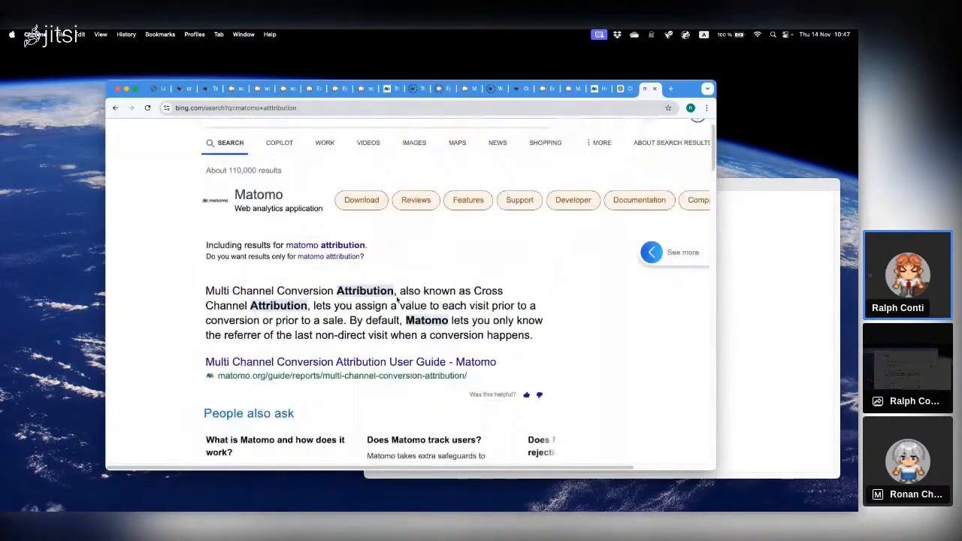
left_click(392, 365)
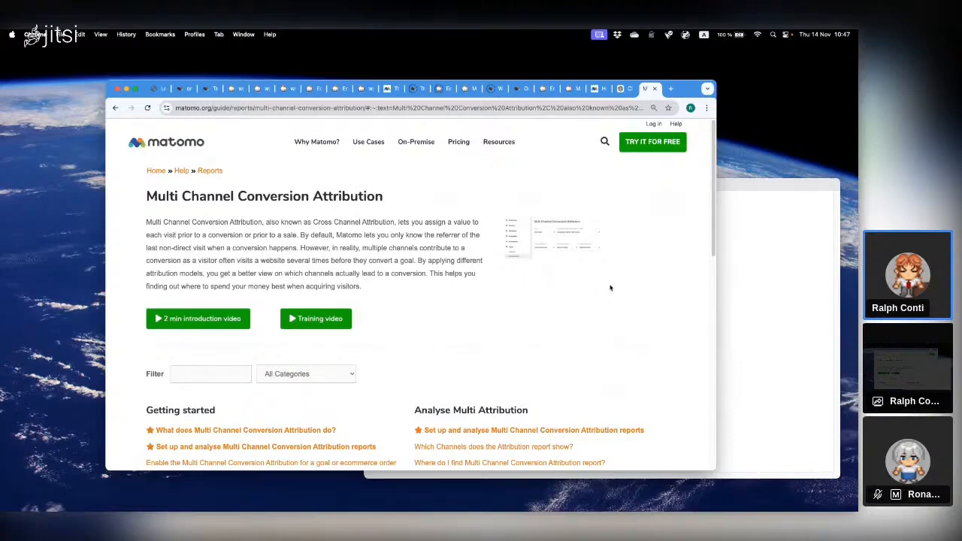
Step: Examine the Multi Channel Conversion Attribution guide's introduction and help topics, and select the page's web address
scroll(639, 300, "down", 1)
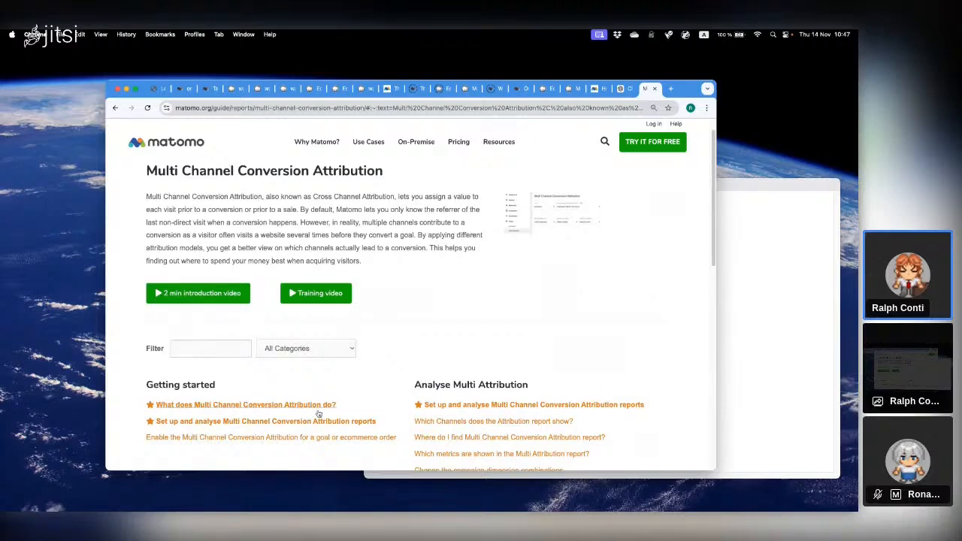
scroll(310, 329, "up", 1)
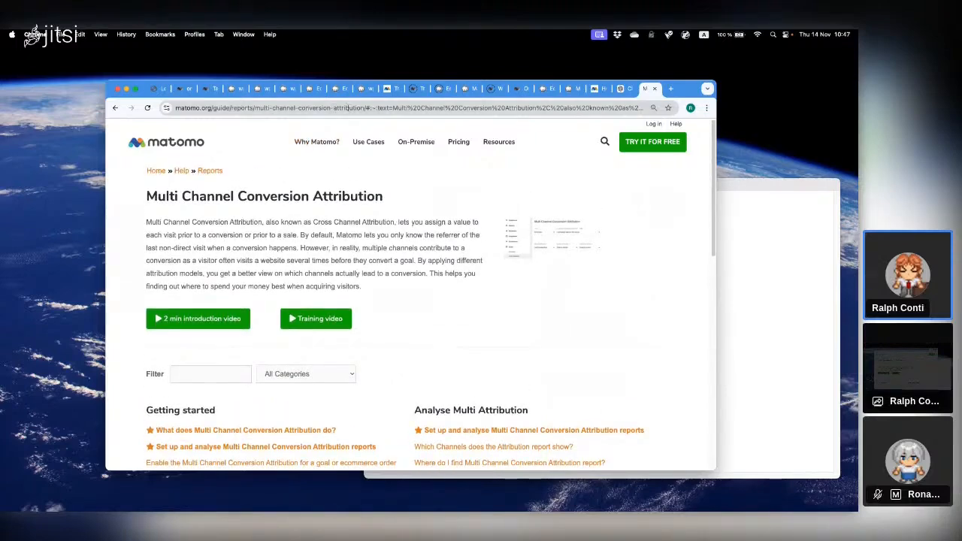
left_click(387, 106)
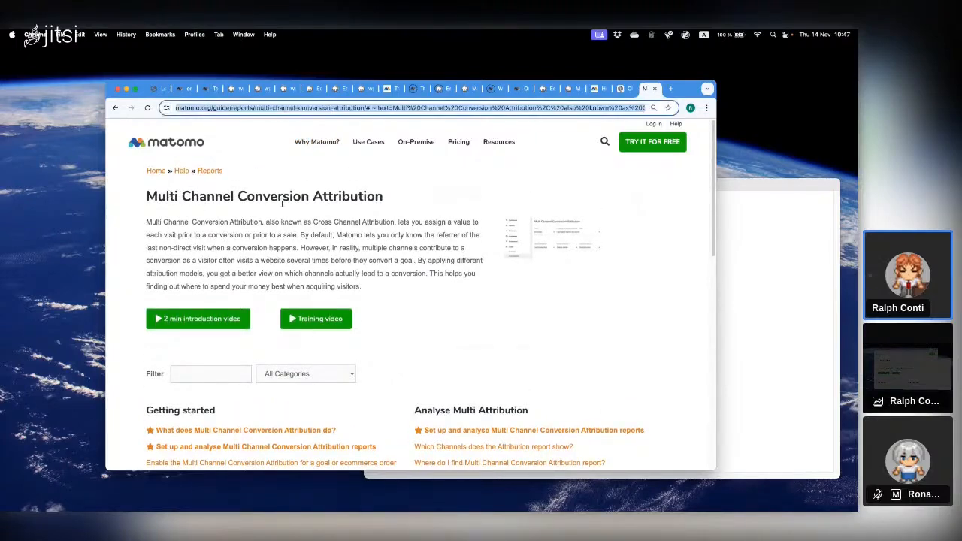
scroll(410, 292, "down", 2)
scroll(410, 296, "down", 1)
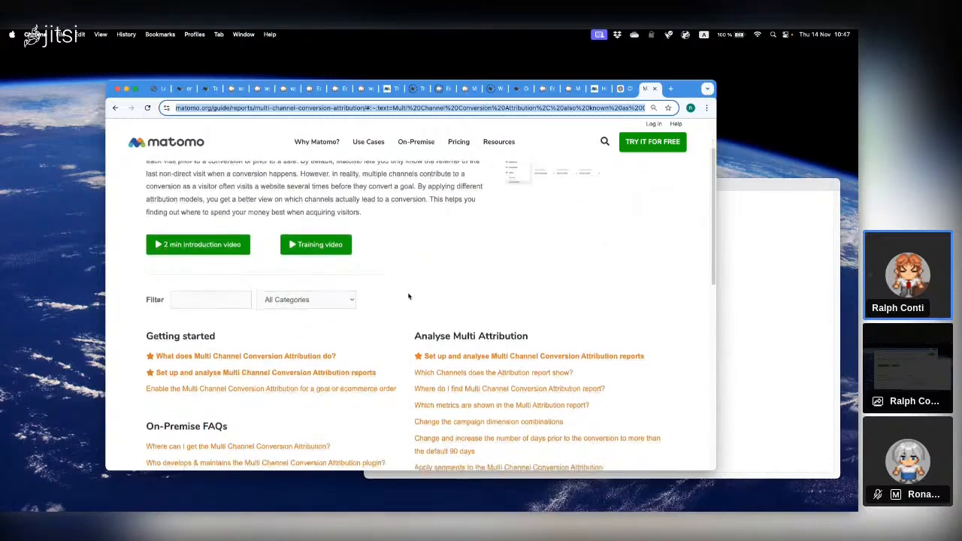
scroll(409, 296, "up", 3)
scroll(409, 296, "down", 1)
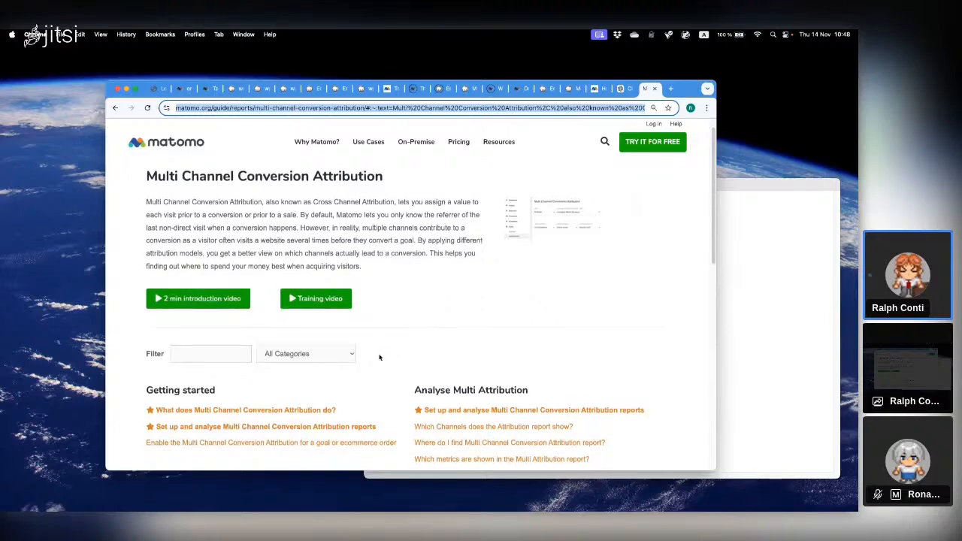
scroll(383, 353, "down", 1)
scroll(393, 263, "up", 2)
scroll(392, 263, "down", 1)
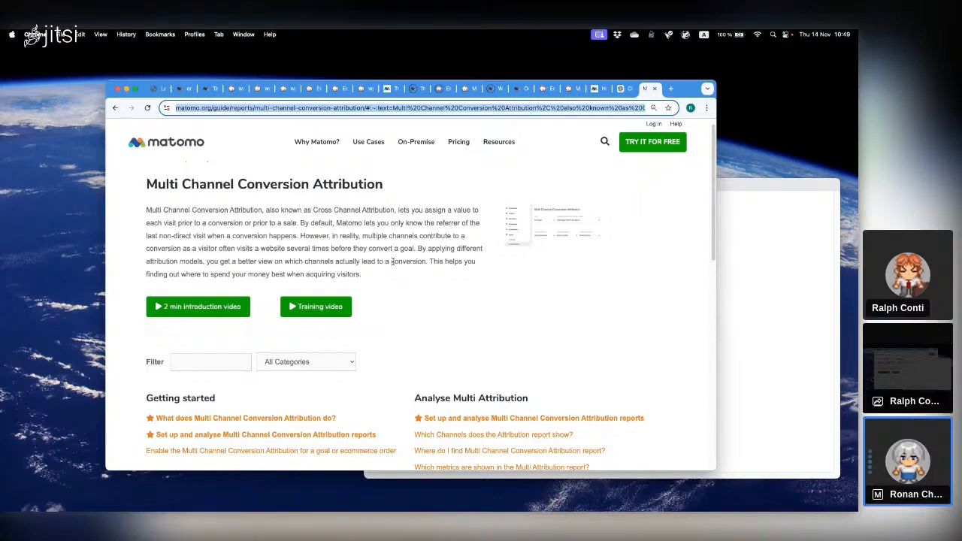
mouse_move(722, 483)
key("super+Tab")
left_click_drag(554, 217, 857, 211)
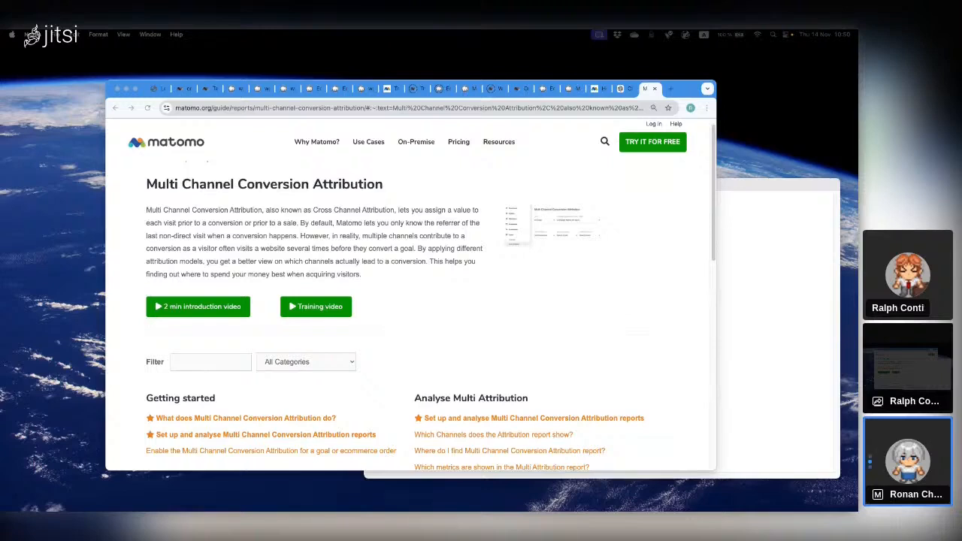
left_click(667, 91)
left_click(627, 89)
left_click(644, 90)
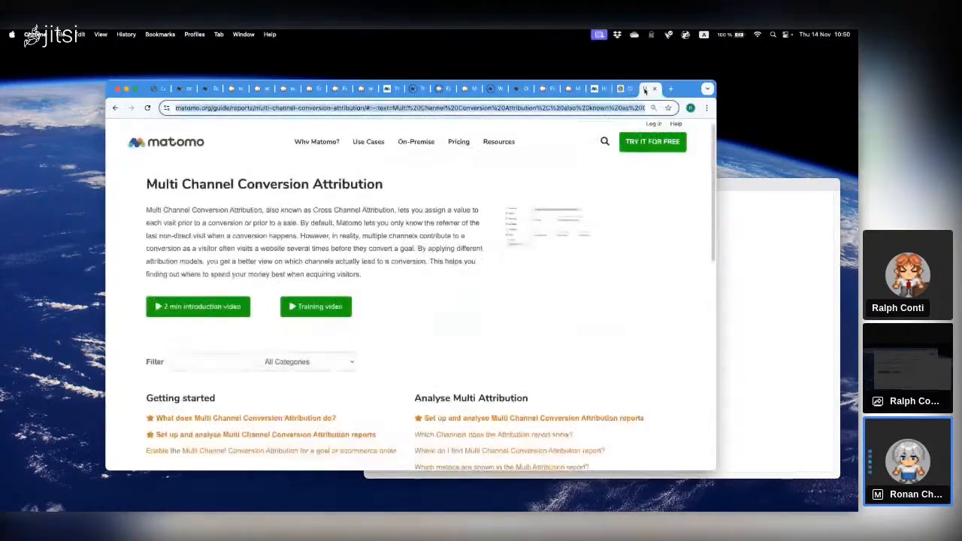
left_click(620, 185)
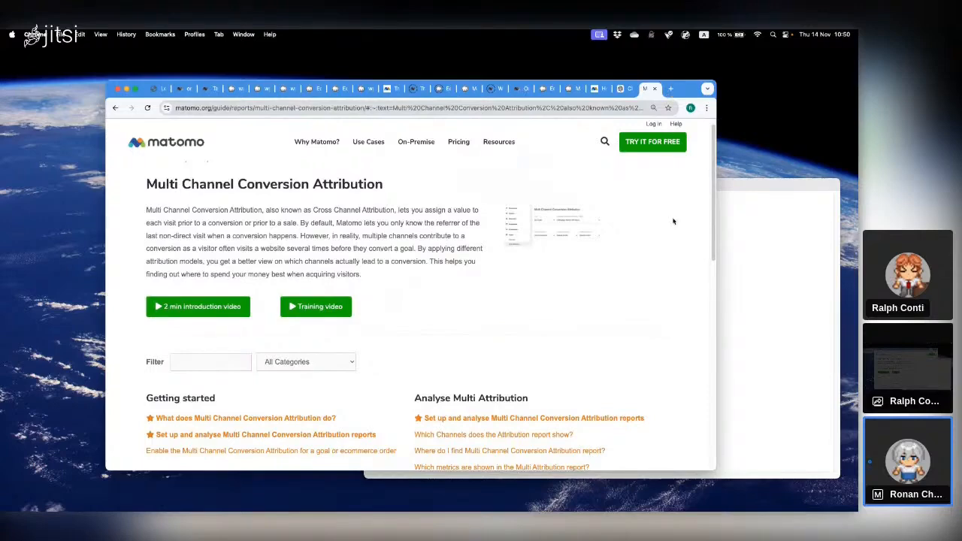
Step: Search the web for matomo fingerprint in a new browser tab
left_click(670, 89)
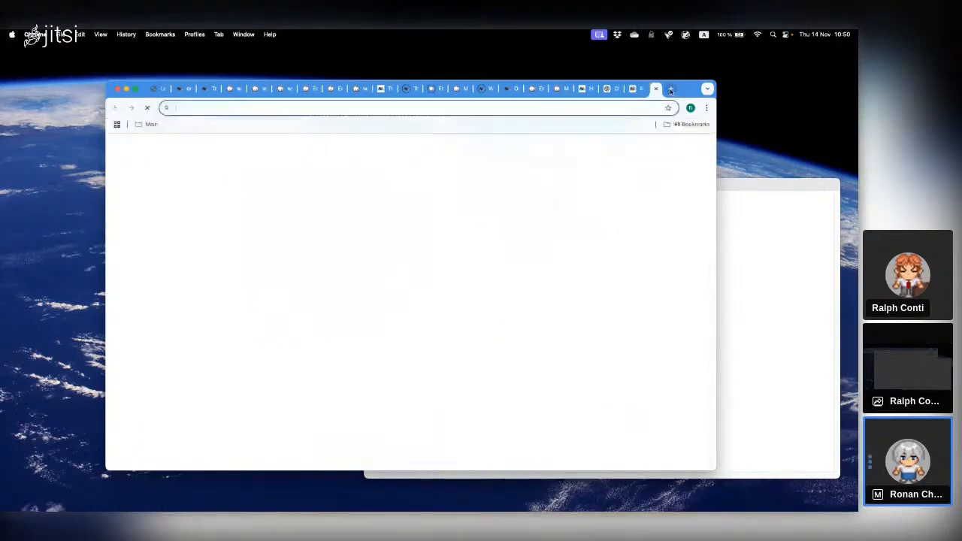
type("fingerp")
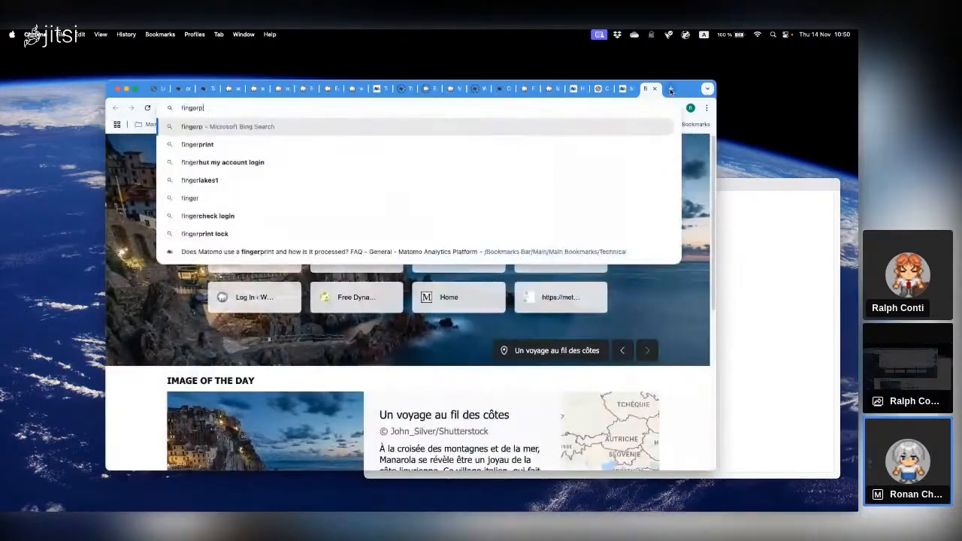
key("BackSpace")
key("BackSpace")
key("BackSpace")
key("BackSpace")
key("BackSpace")
type("matomo ")
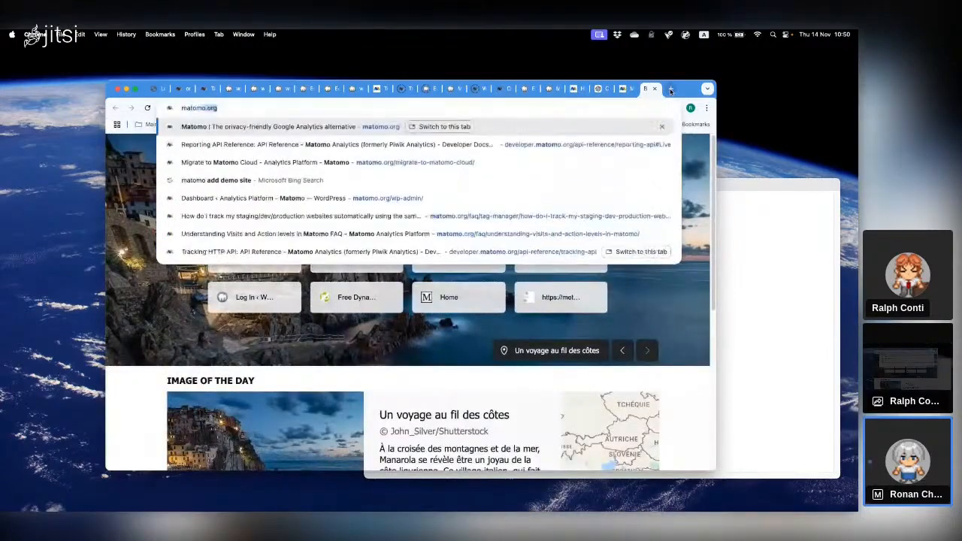
type("fingerpri")
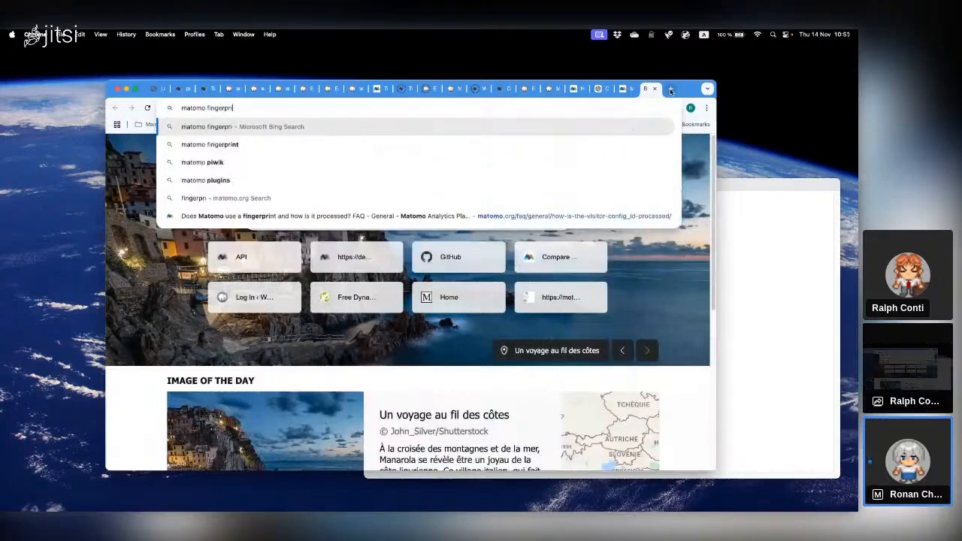
type("nt")
key("Return")
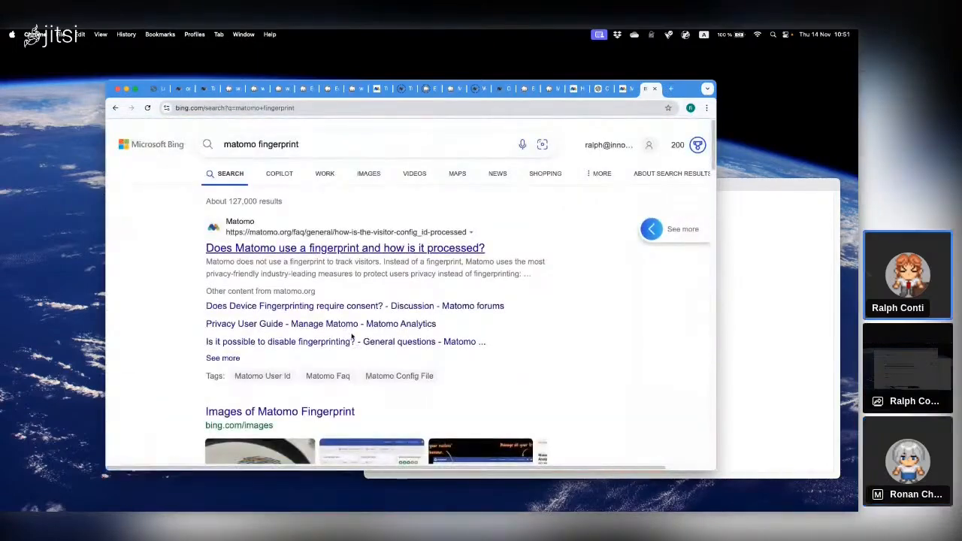
Step: Open the FAQ "Does Matomo use a fingerprint and how is it processed?" and read its config_id explanation
left_click(376, 250)
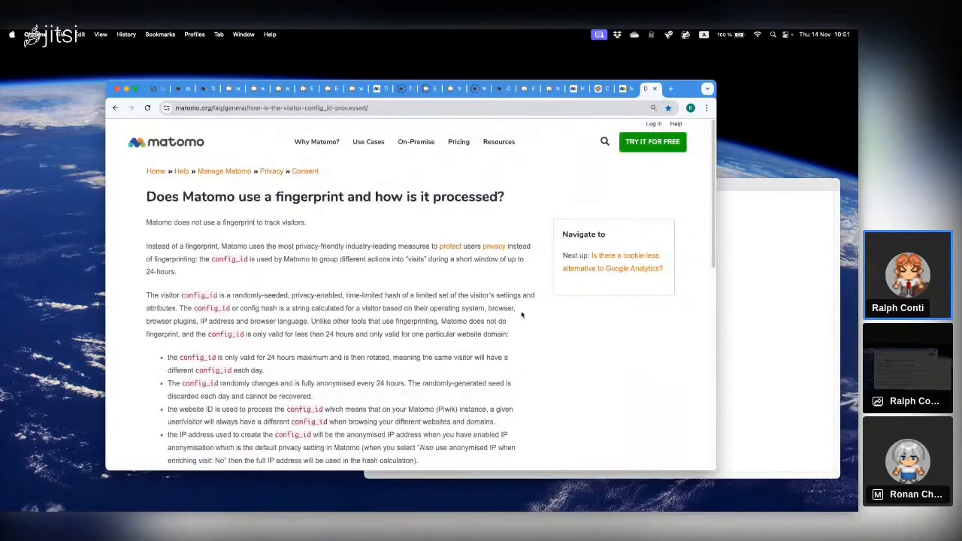
scroll(393, 288, "down", 3)
scroll(391, 283, "up", 2)
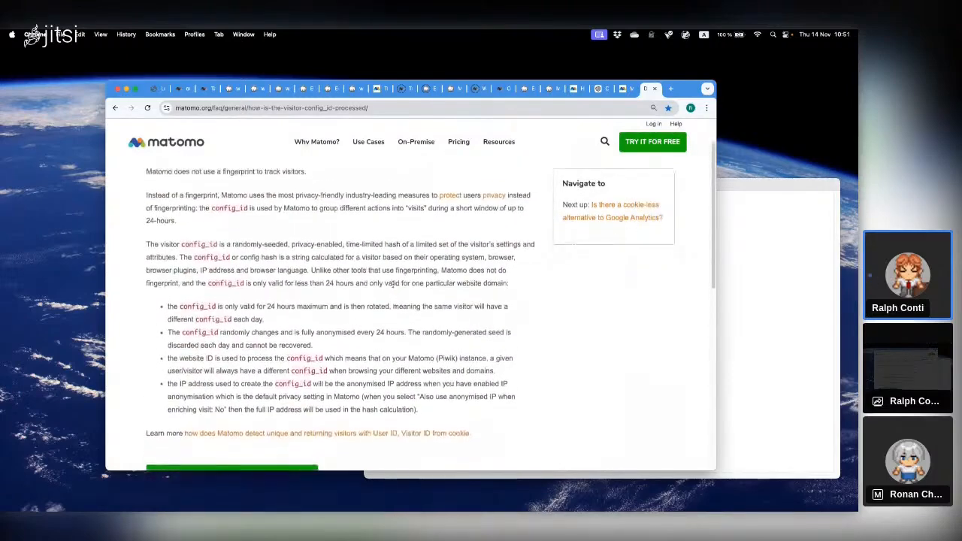
scroll(392, 283, "up", 1)
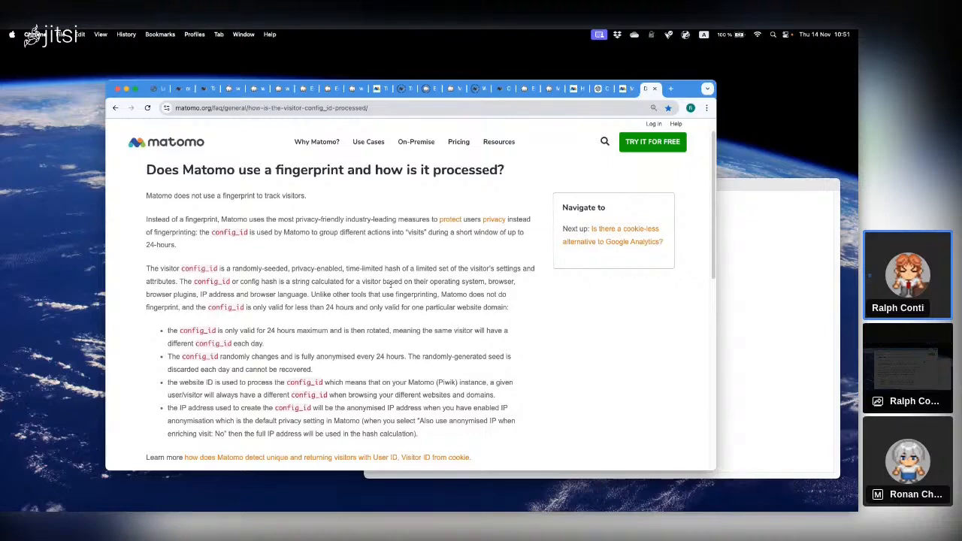
left_click(707, 108)
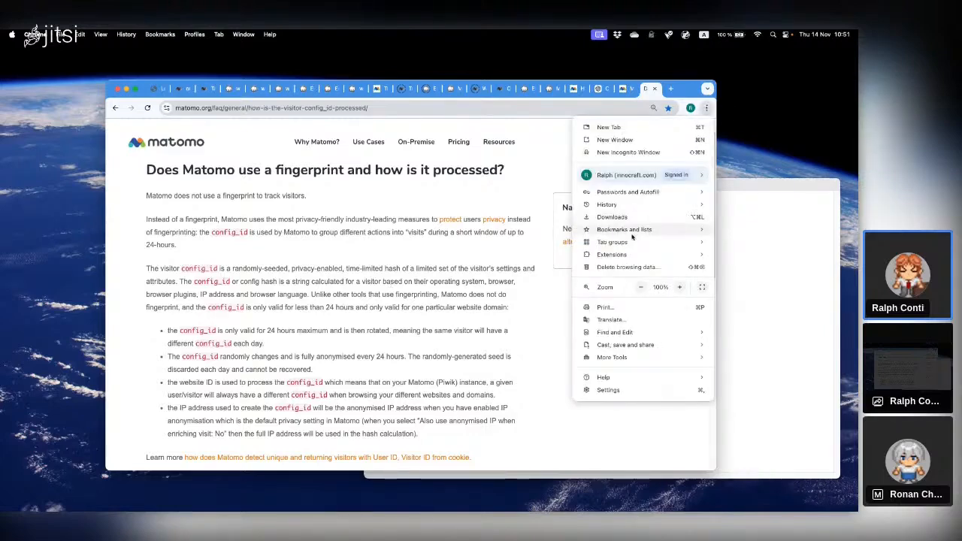
left_click(526, 396)
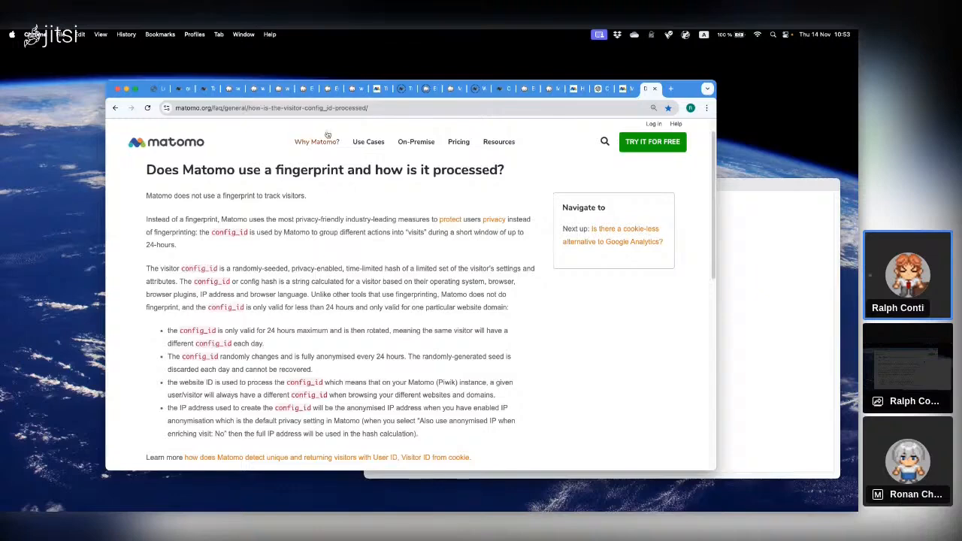
Step: View the _pk cookies stored for the wordpress_mtm page and return to the Matomo fingerprint FAQ
left_click(353, 89)
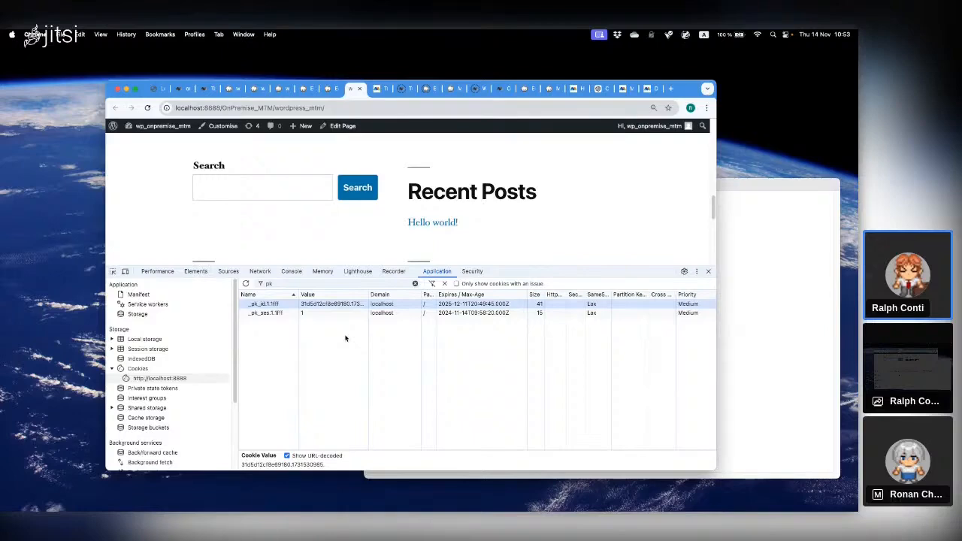
left_click(646, 88)
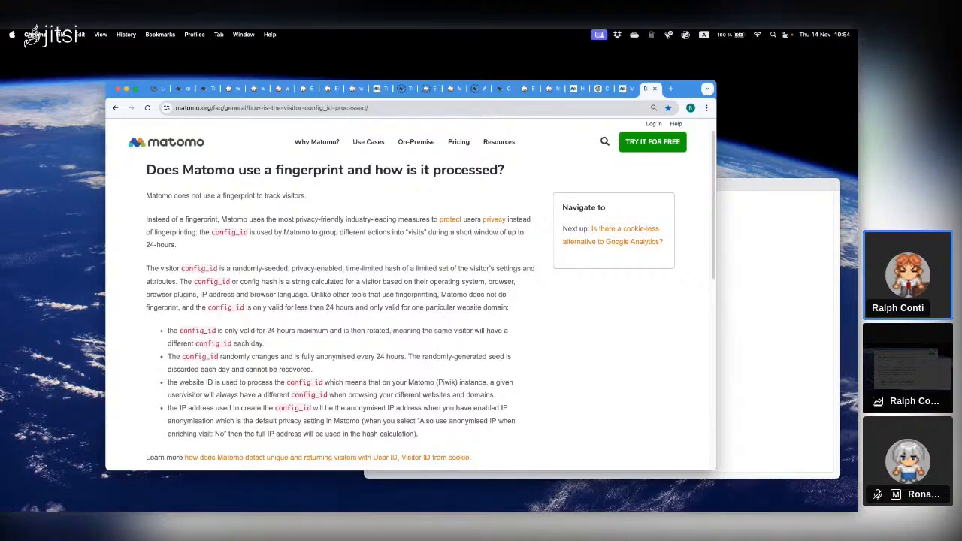
key("super+Tab")
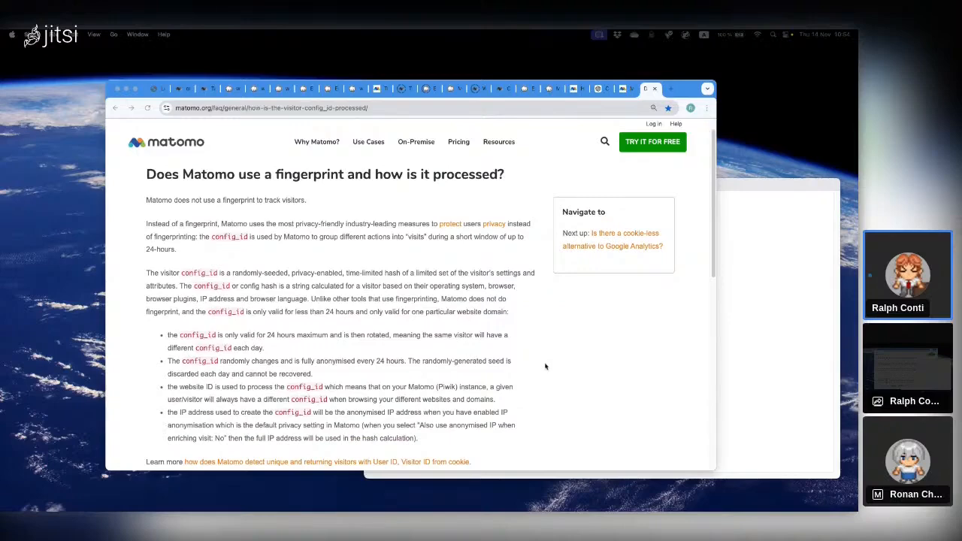
scroll(544, 365, "up", 1)
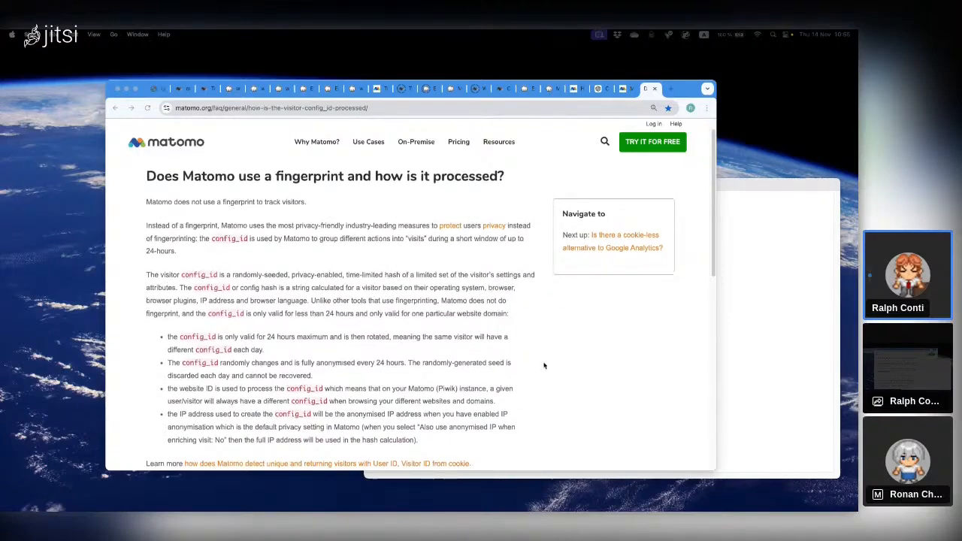
scroll(544, 365, "down", 1)
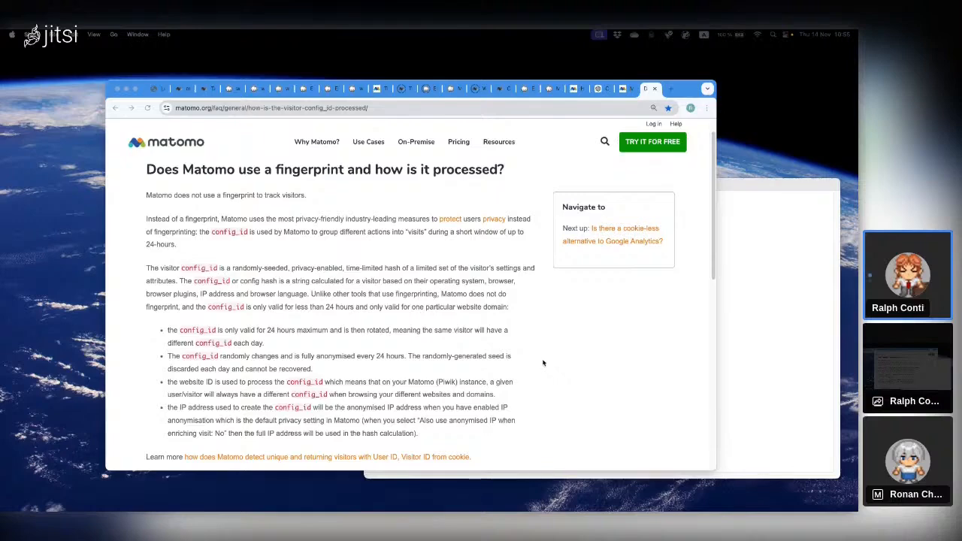
Step: Highlight config_id in the FAQ's bullet about its 24-hour validity, shift the browser window slightly, and clear the highlight
double_click(208, 344)
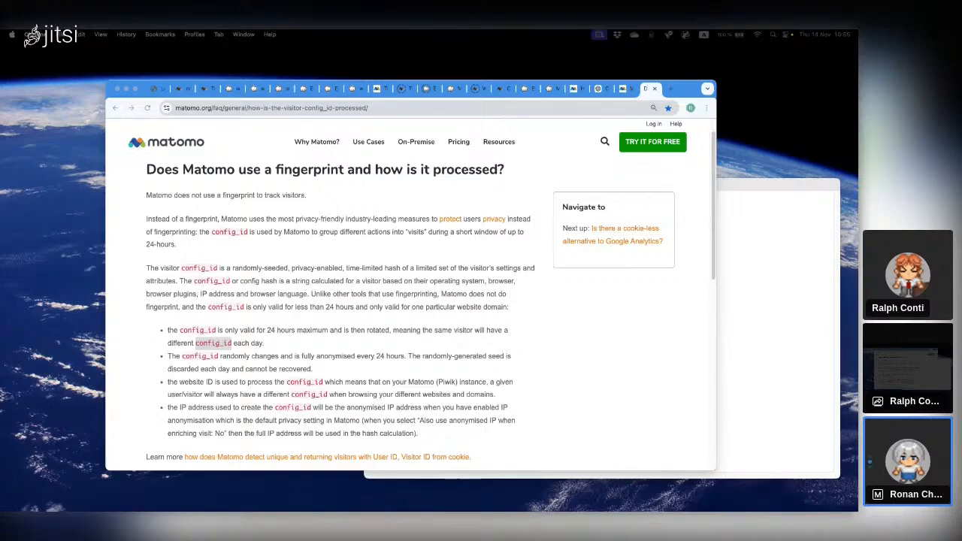
left_click(649, 380)
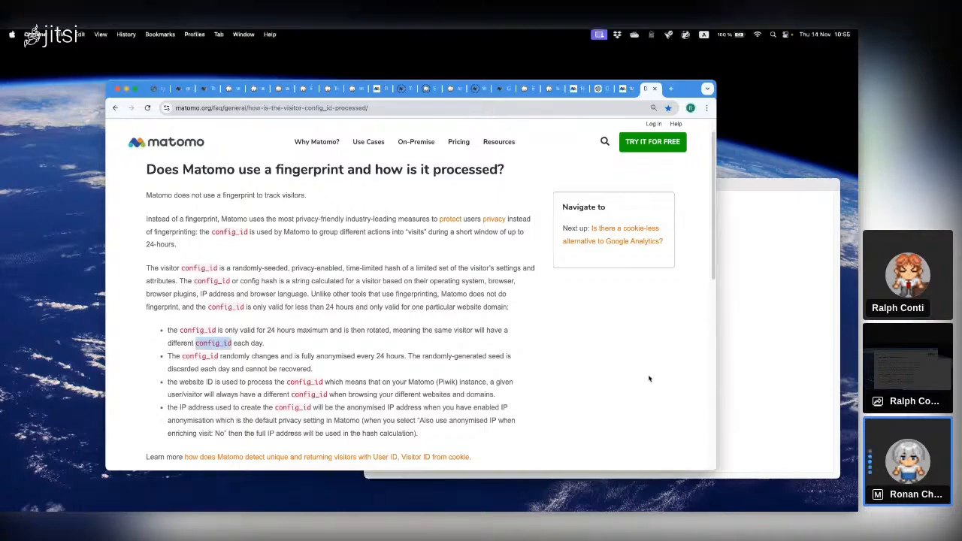
left_click_drag(686, 93, 678, 90)
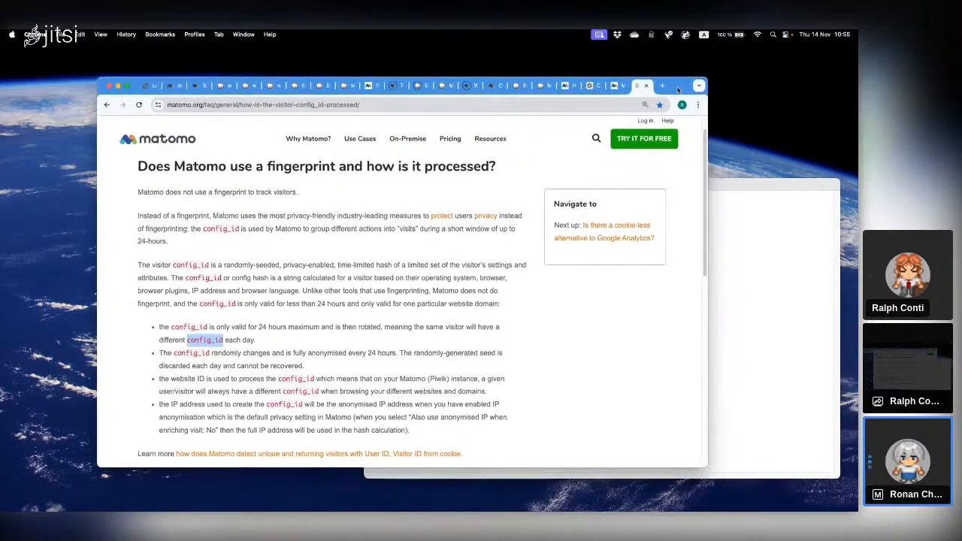
left_click(377, 360)
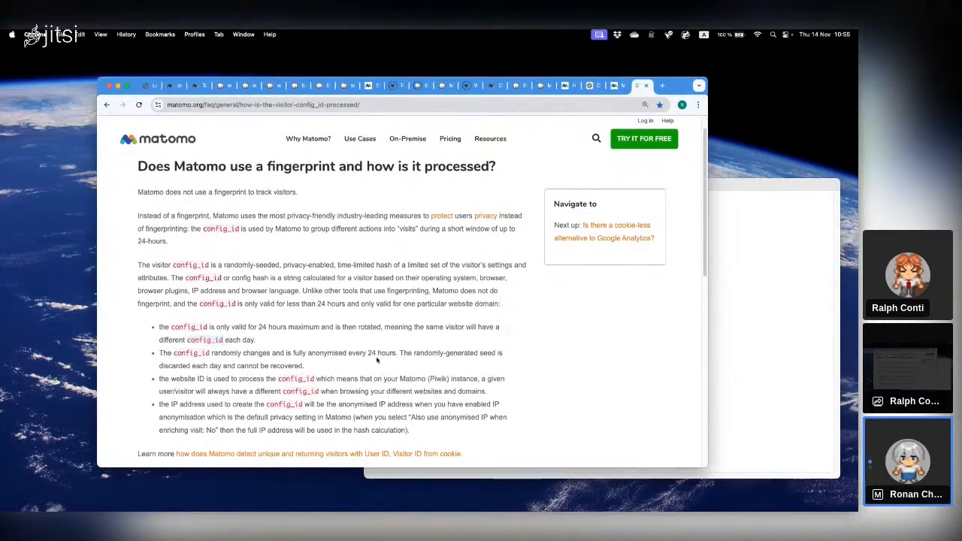